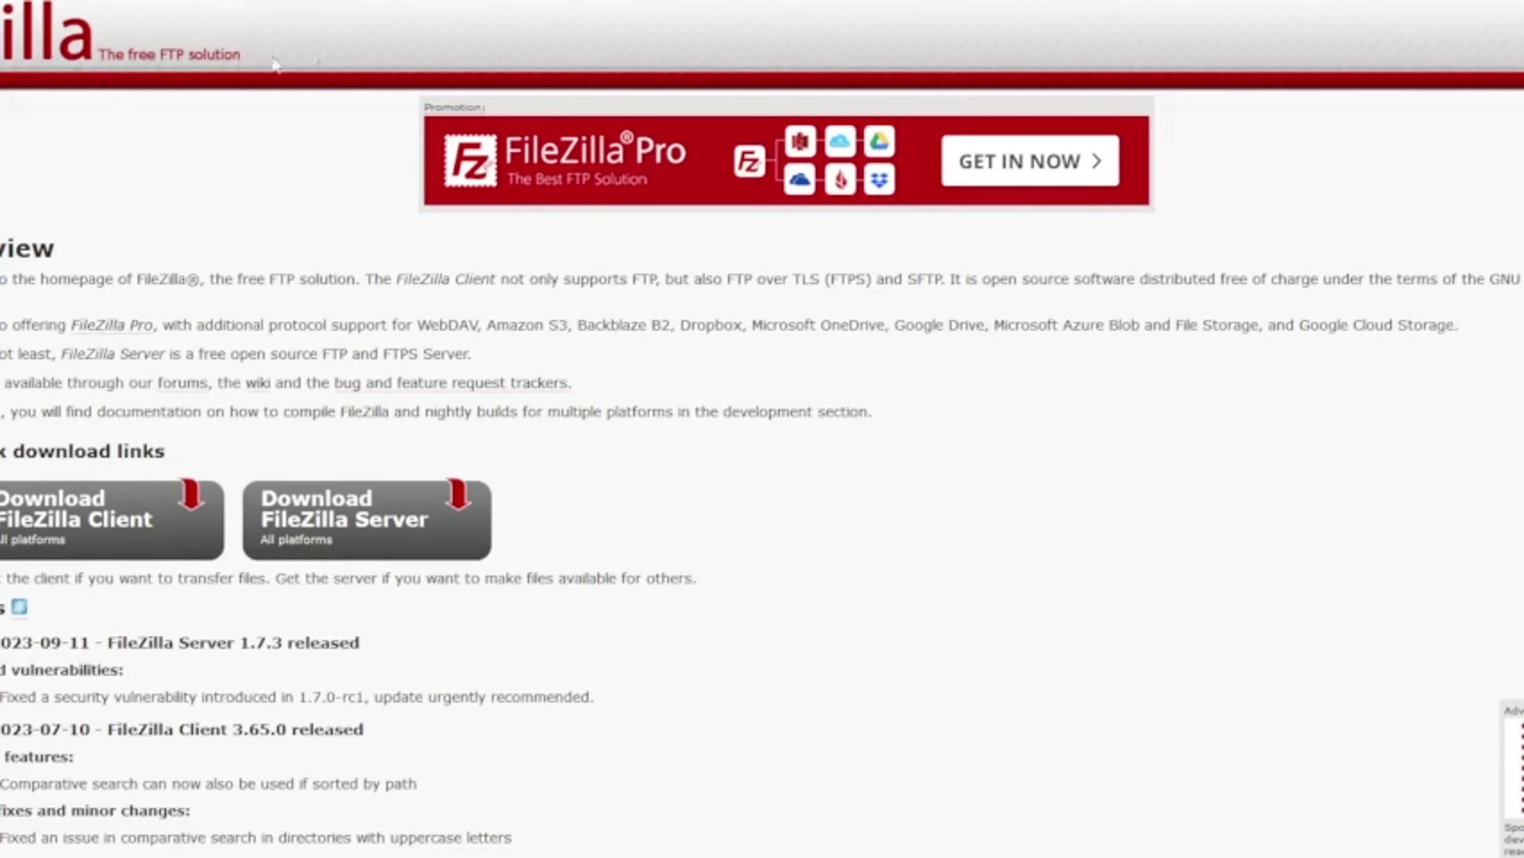
{"action": "double_click", "coordinate": [160, 282]}
{"action": "left_click", "coordinate": [264, 292]}
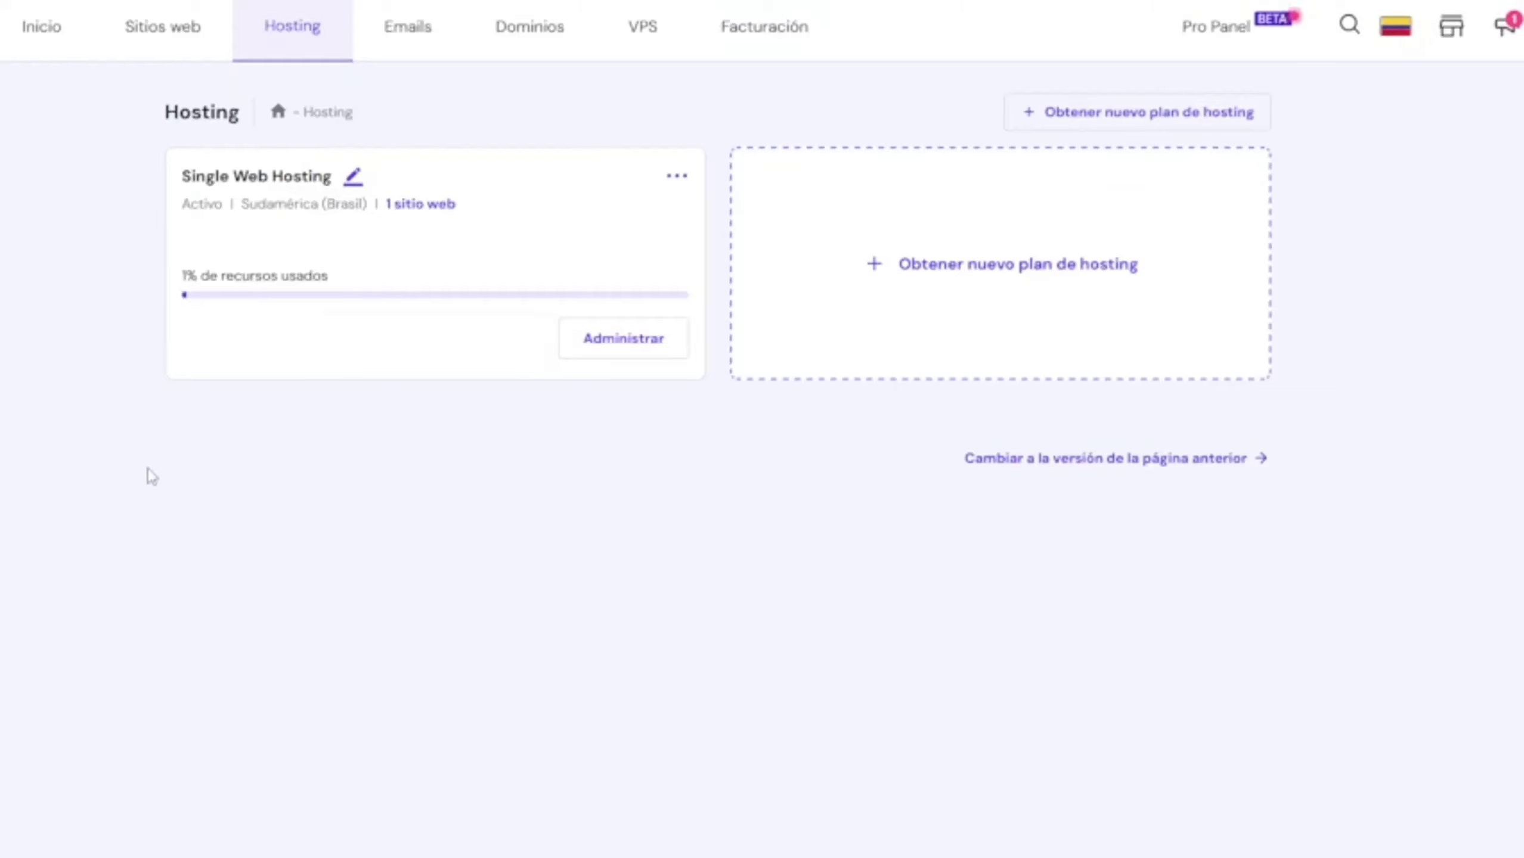
- Open the FTP accounts page of the asesorbet.hol.es website in the hosting panel
{"action": "left_click", "coordinate": [148, 27]}
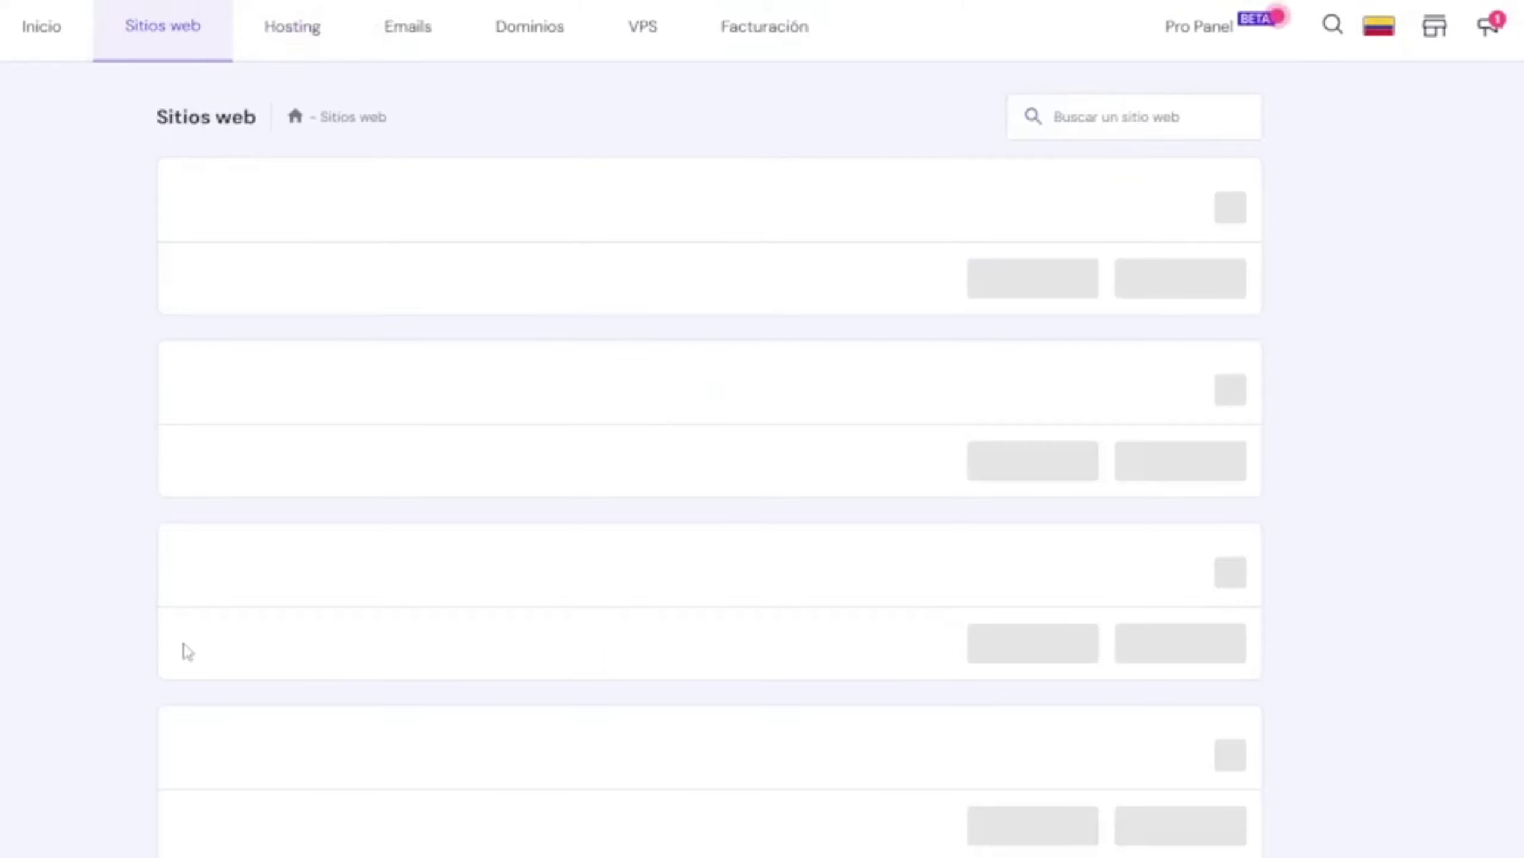
{"action": "left_click", "coordinate": [635, 293]}
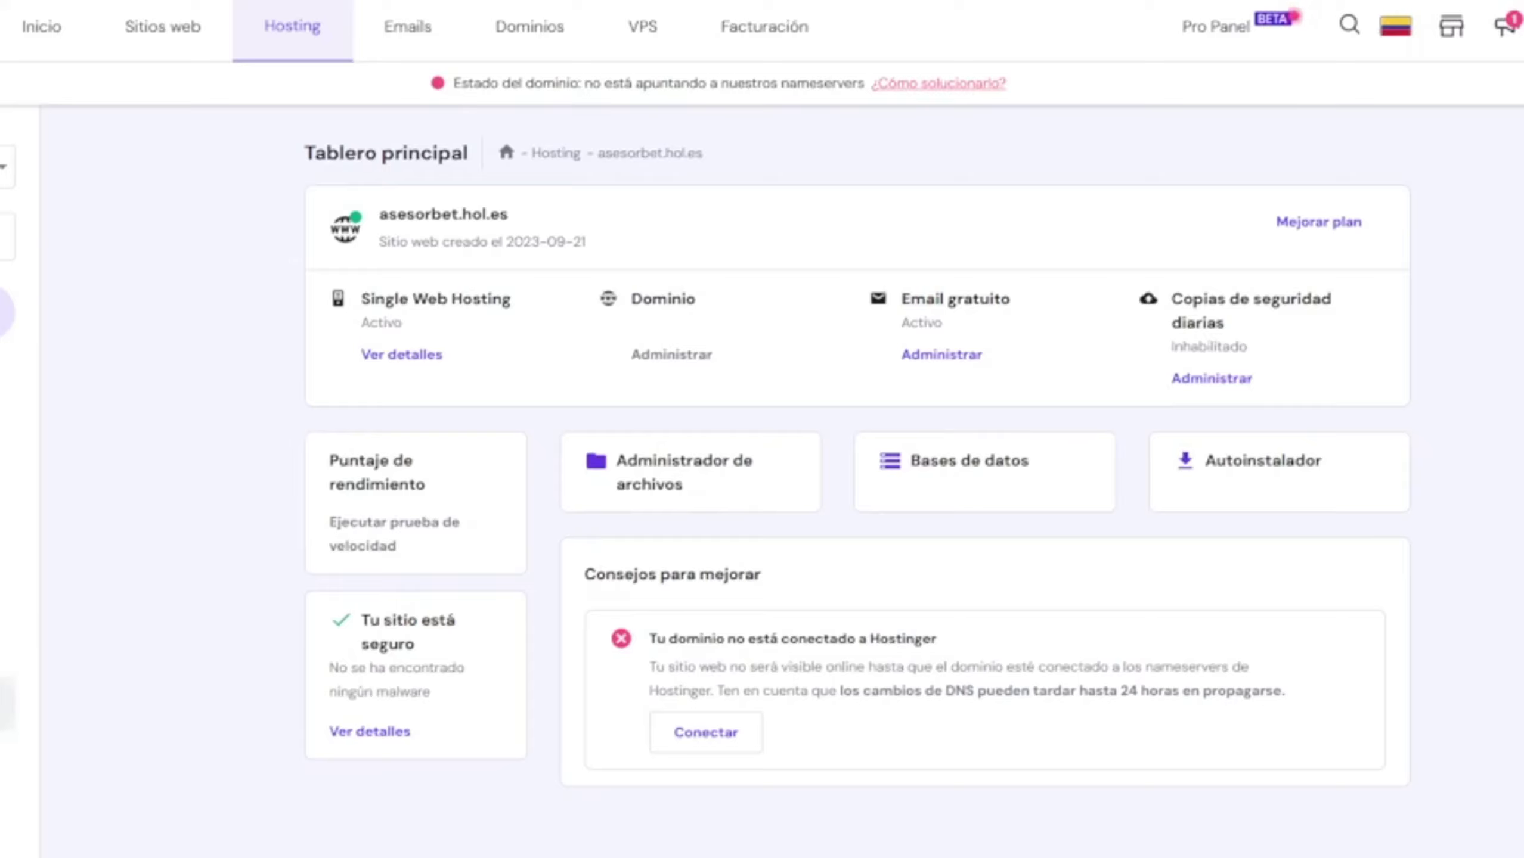
{"action": "scroll", "coordinate": [762, 481], "scroll_direction": "down", "scroll_amount": 3}
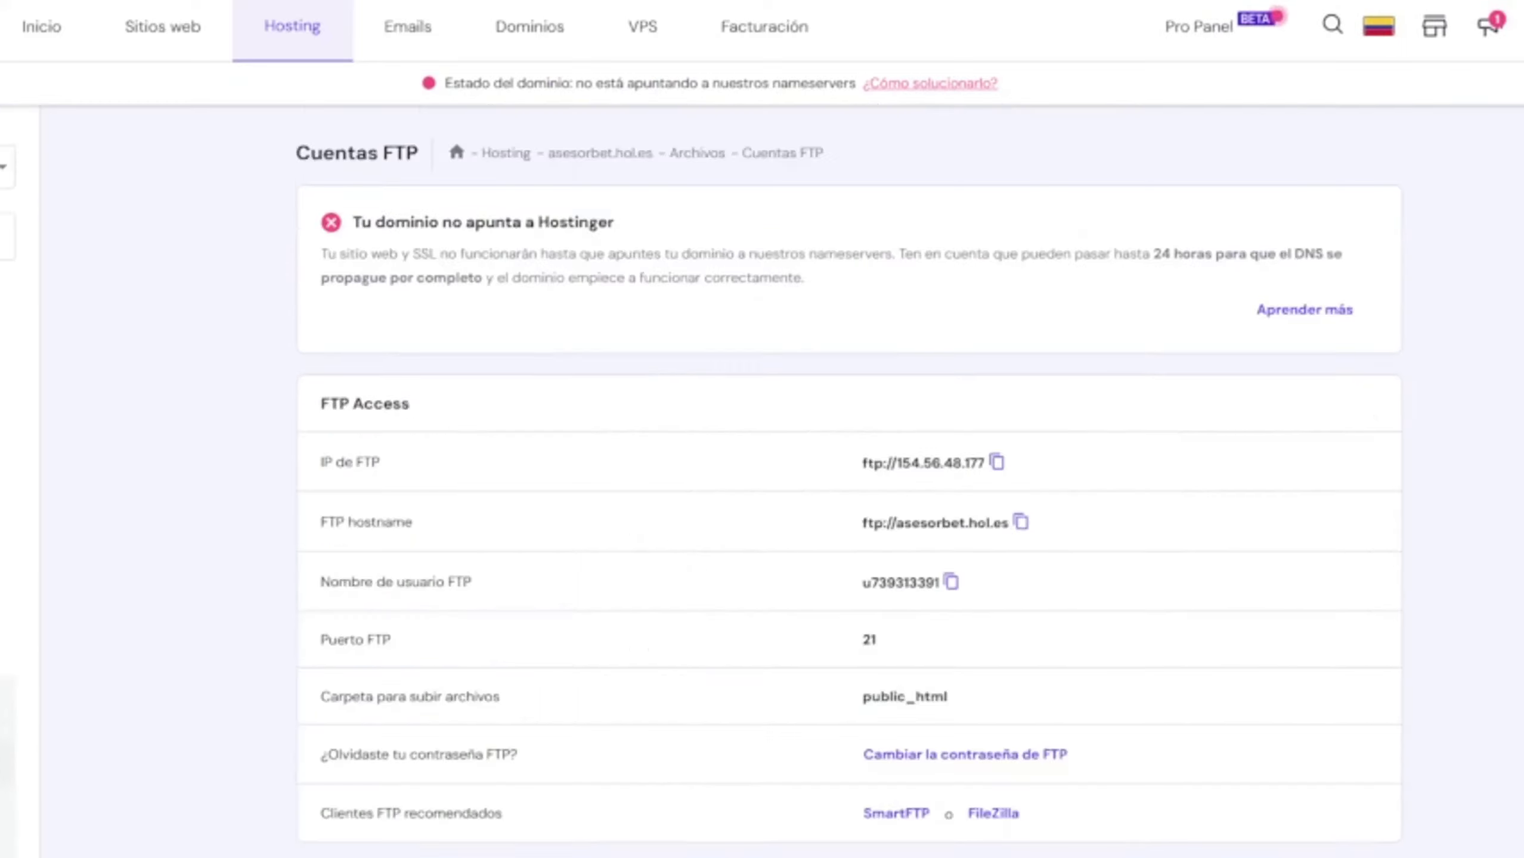
{"action": "scroll", "coordinate": [1061, 436], "scroll_direction": "down", "scroll_amount": 2}
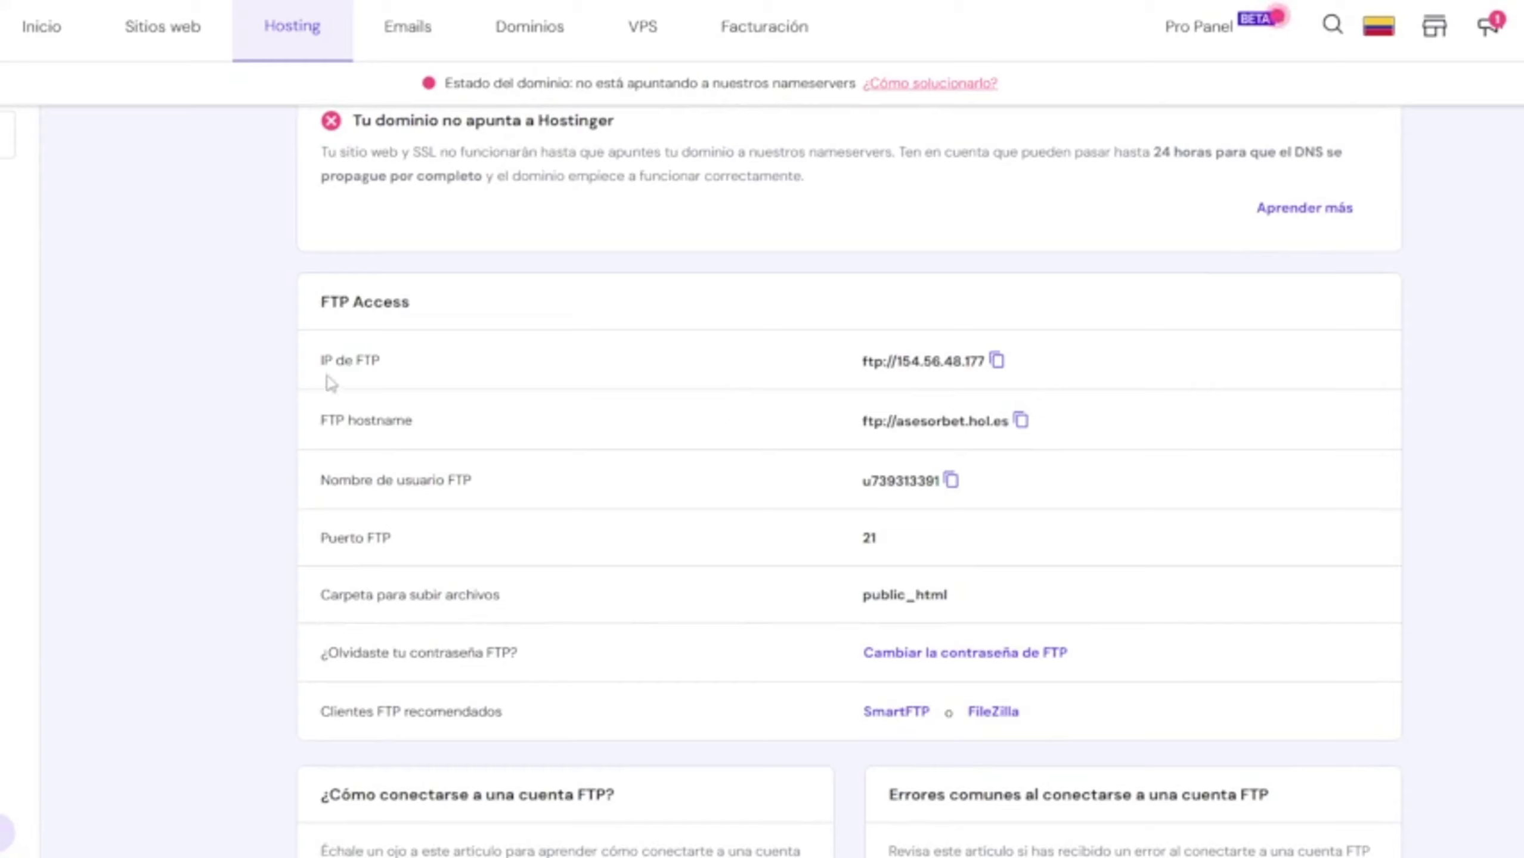
- Examine the FTP access details: the FTP IP, hostname, username and port
{"action": "left_click_drag", "start_coordinate": [323, 377], "coordinate": [404, 391]}
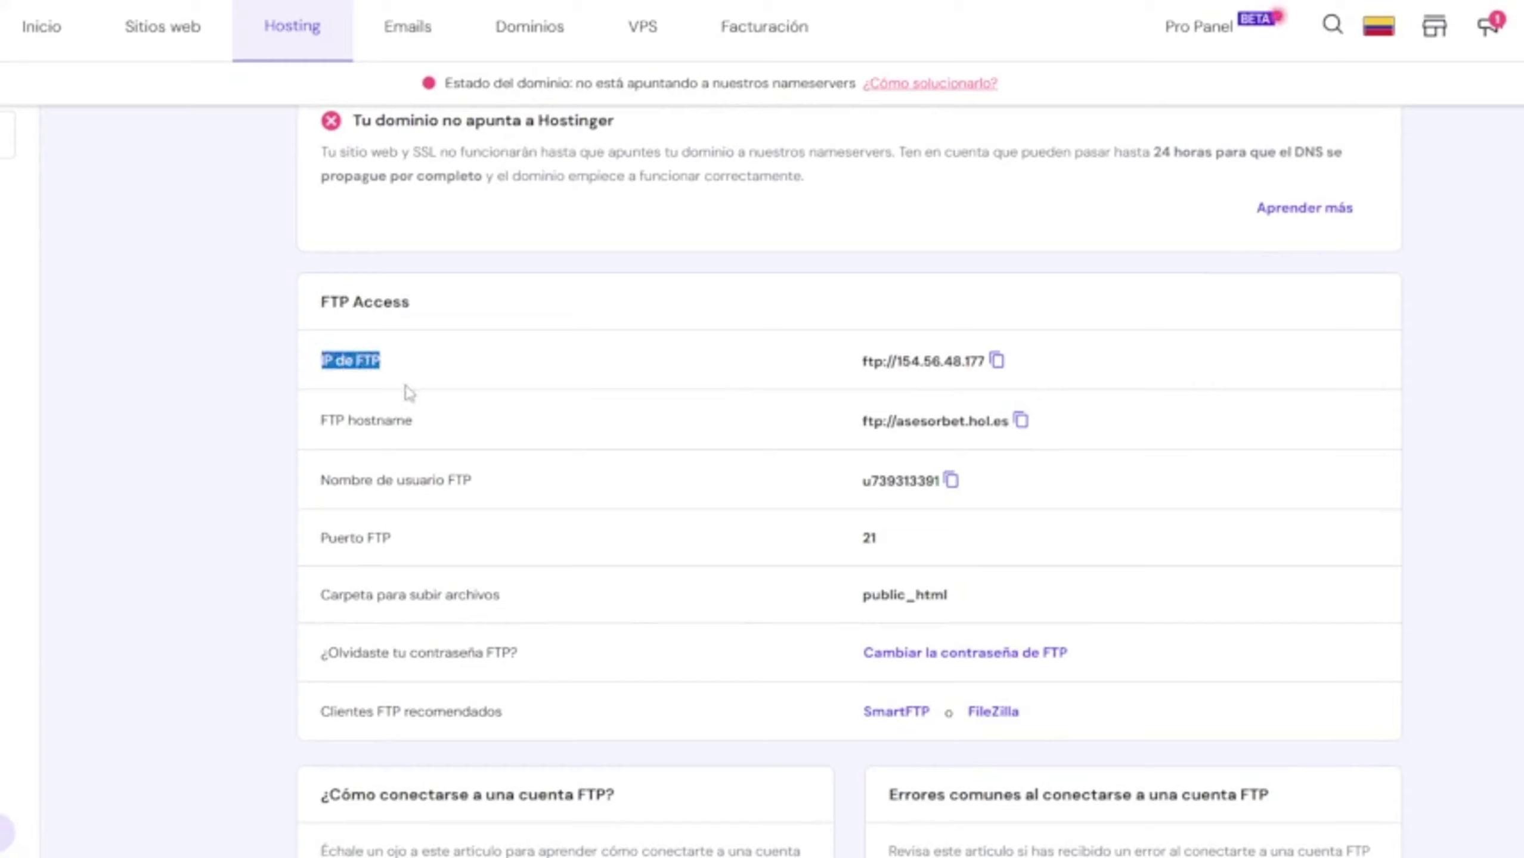
{"action": "left_click", "coordinate": [390, 408]}
{"action": "left_click_drag", "start_coordinate": [316, 475], "coordinate": [545, 476]}
{"action": "left_click_drag", "start_coordinate": [346, 537], "coordinate": [331, 535]}
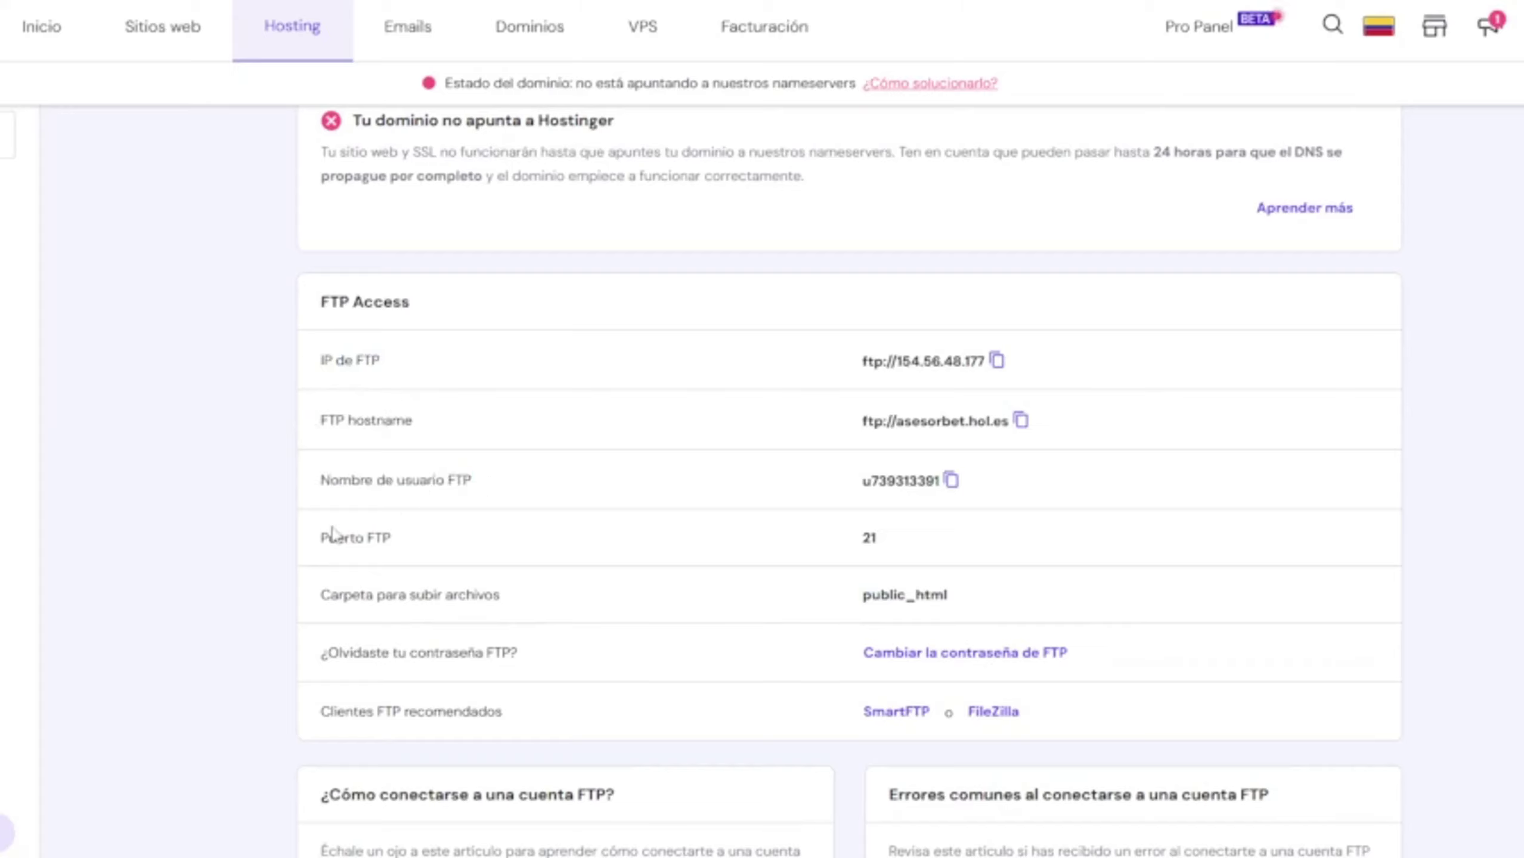
{"action": "left_click_drag", "start_coordinate": [448, 523], "coordinate": [496, 514]}
{"action": "left_click", "coordinate": [336, 565]}
- Switch to FileZilla and connect to the FTP server 154.56.48.177 using the saved quick-connection entry
{"action": "key", "text": "super"}
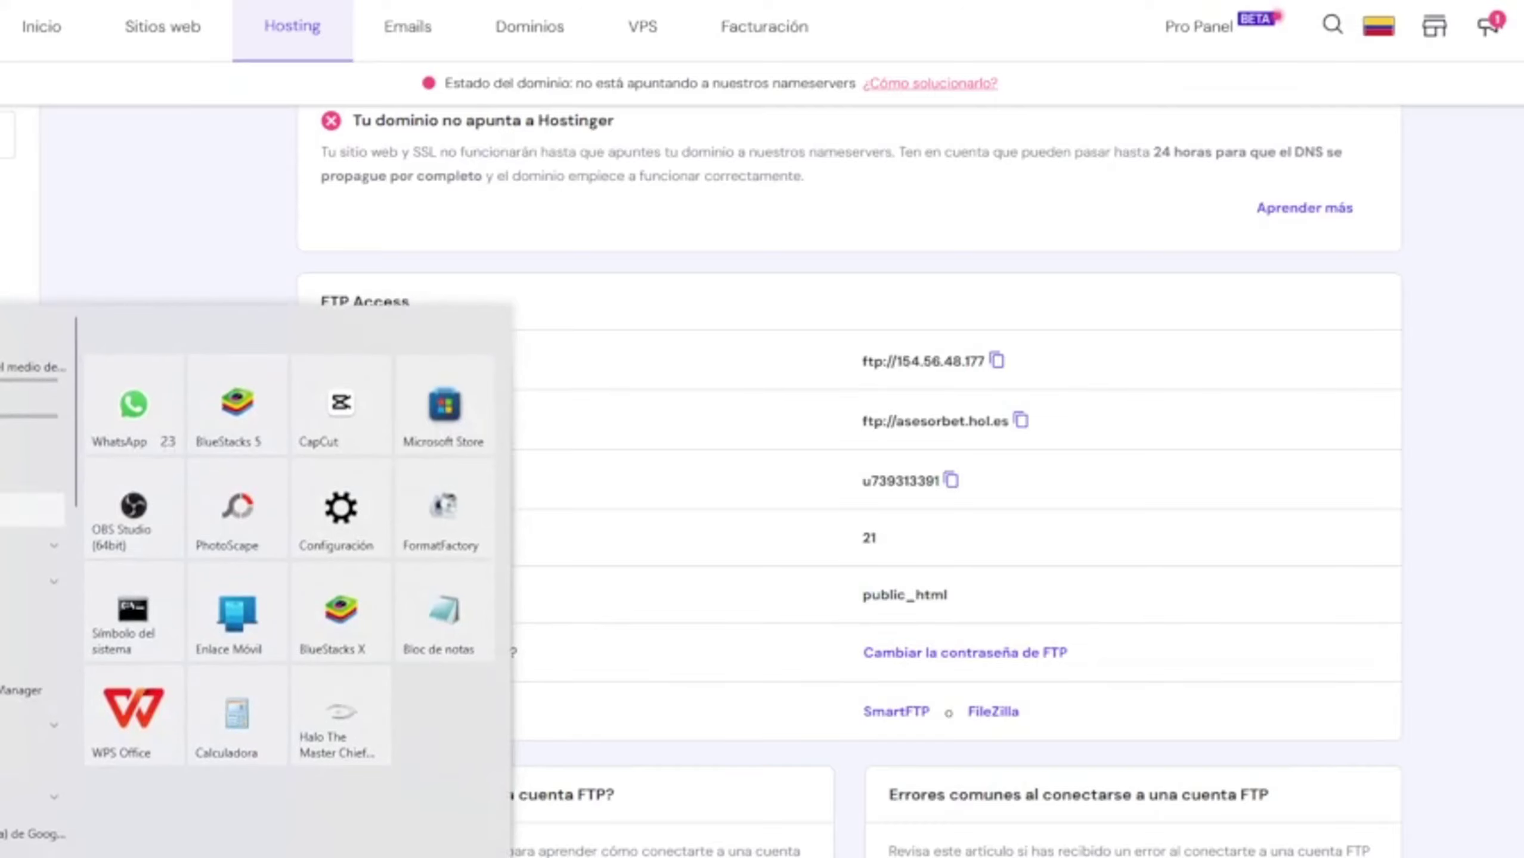
{"action": "left_click", "coordinate": [33, 439]}
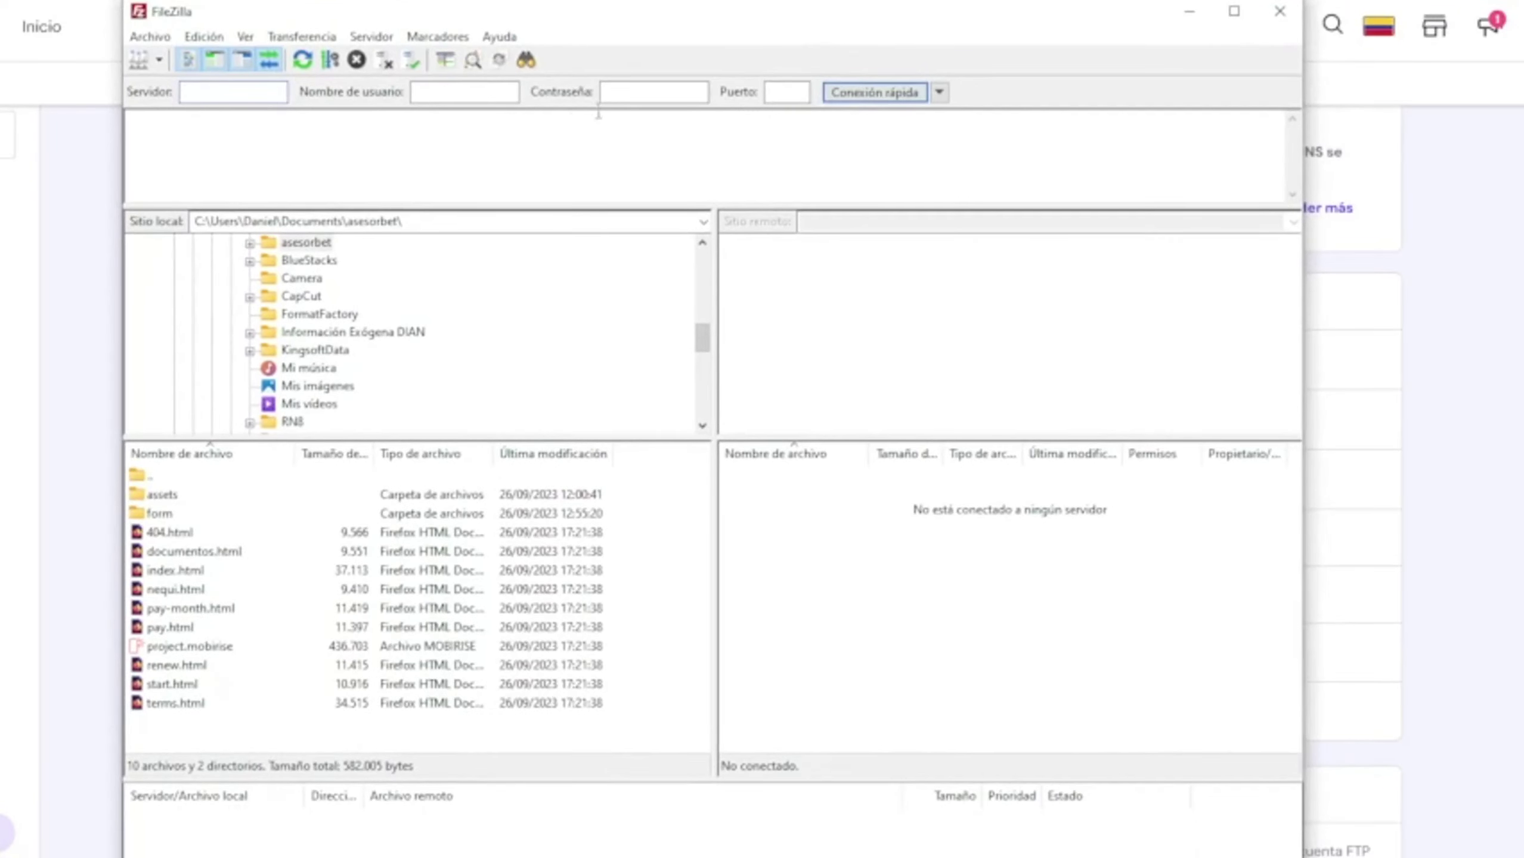
{"action": "left_click", "coordinate": [939, 92]}
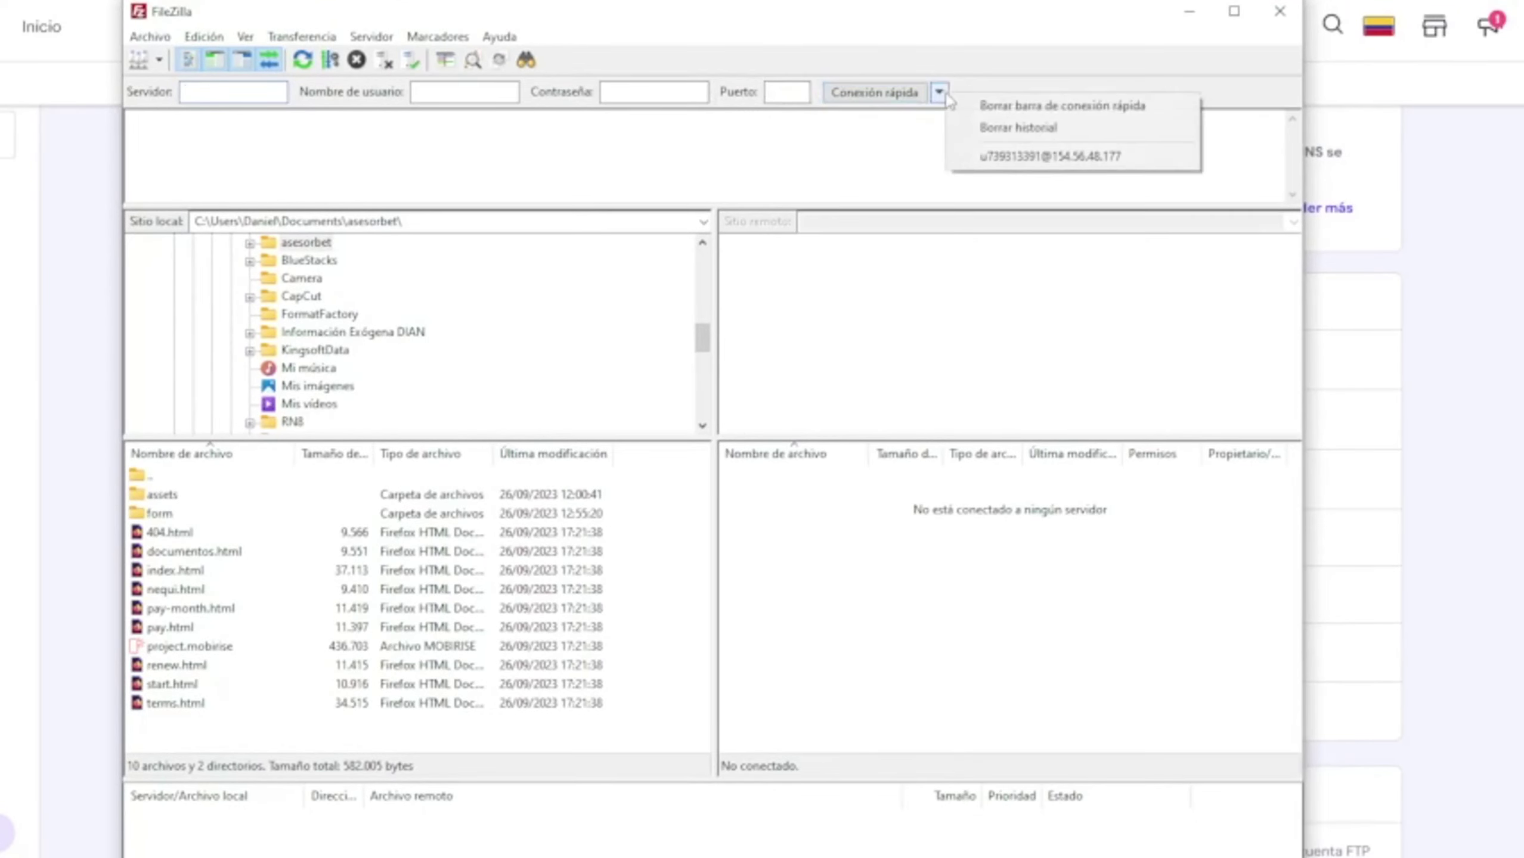
{"action": "left_click", "coordinate": [939, 49]}
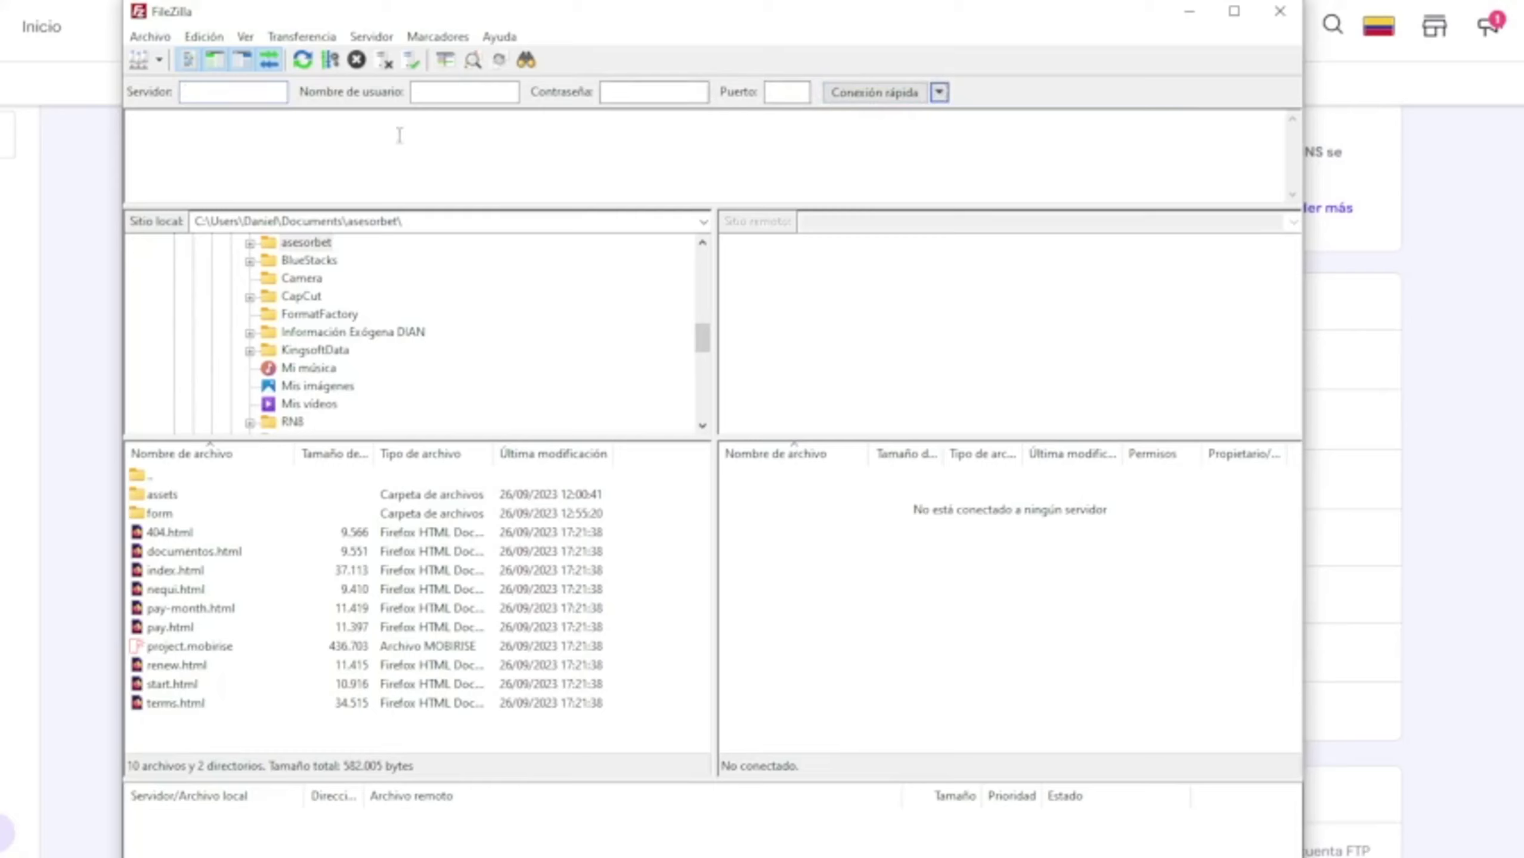
{"action": "left_click", "coordinate": [278, 95]}
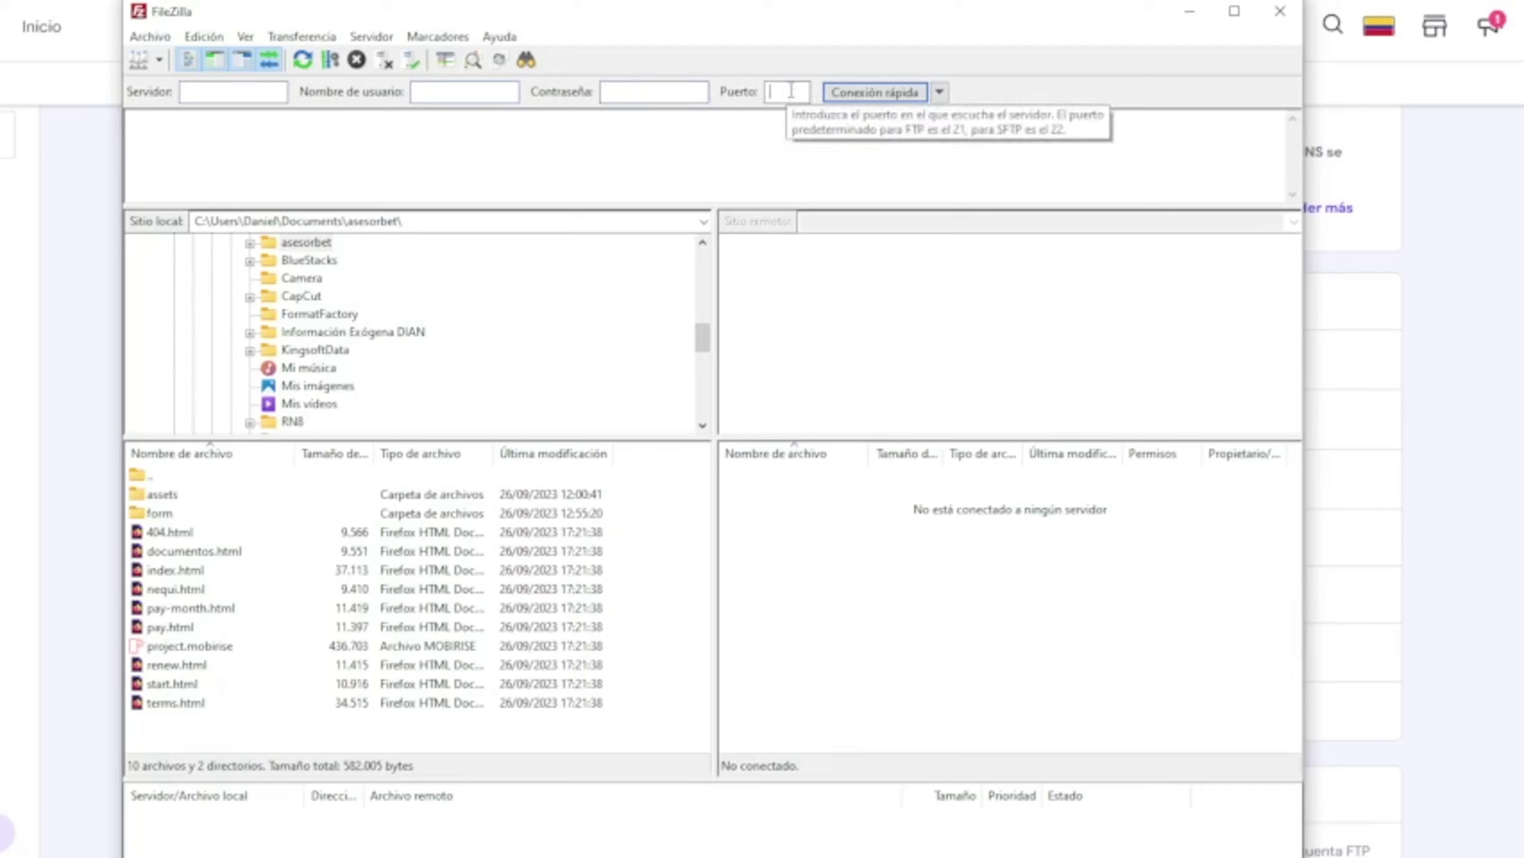
{"action": "left_click", "coordinate": [939, 92]}
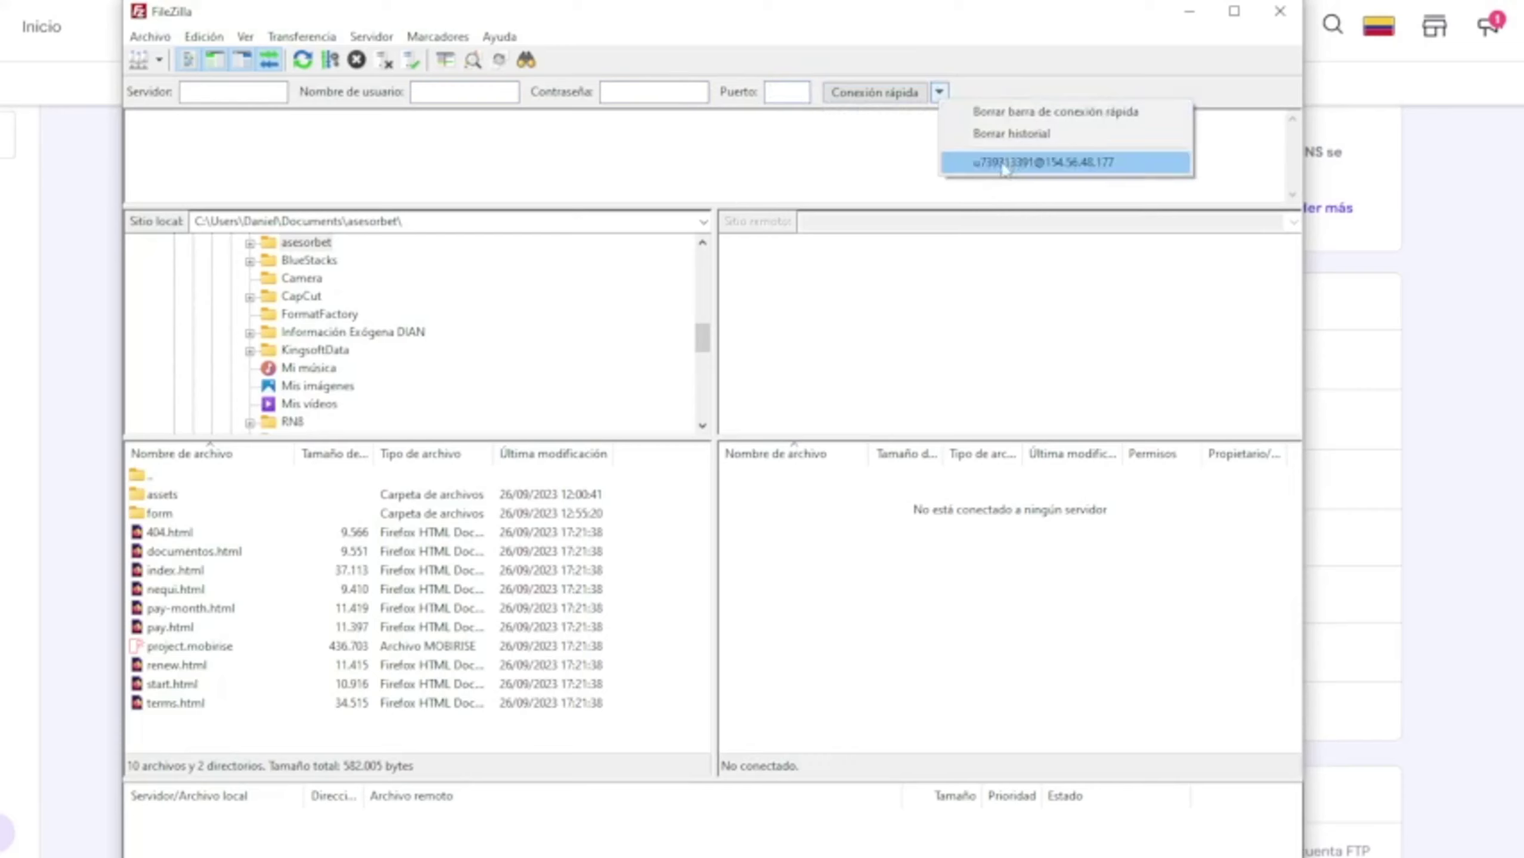
{"action": "left_click", "coordinate": [1005, 167]}
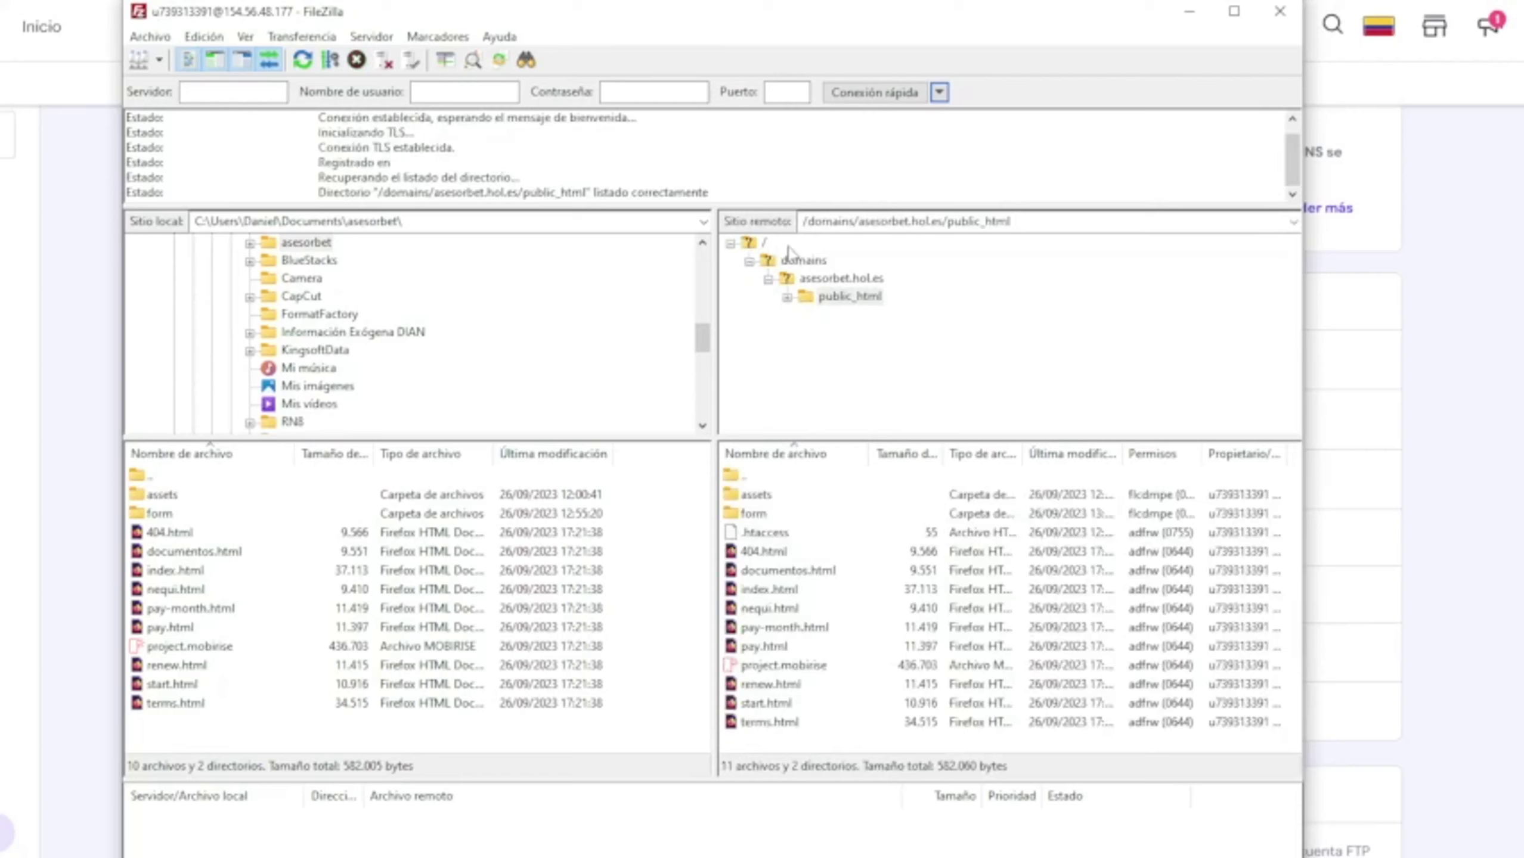
- Browse the remote site from domains through asesorbet.hol.es and open its public_html folder
{"action": "left_click", "coordinate": [791, 262]}
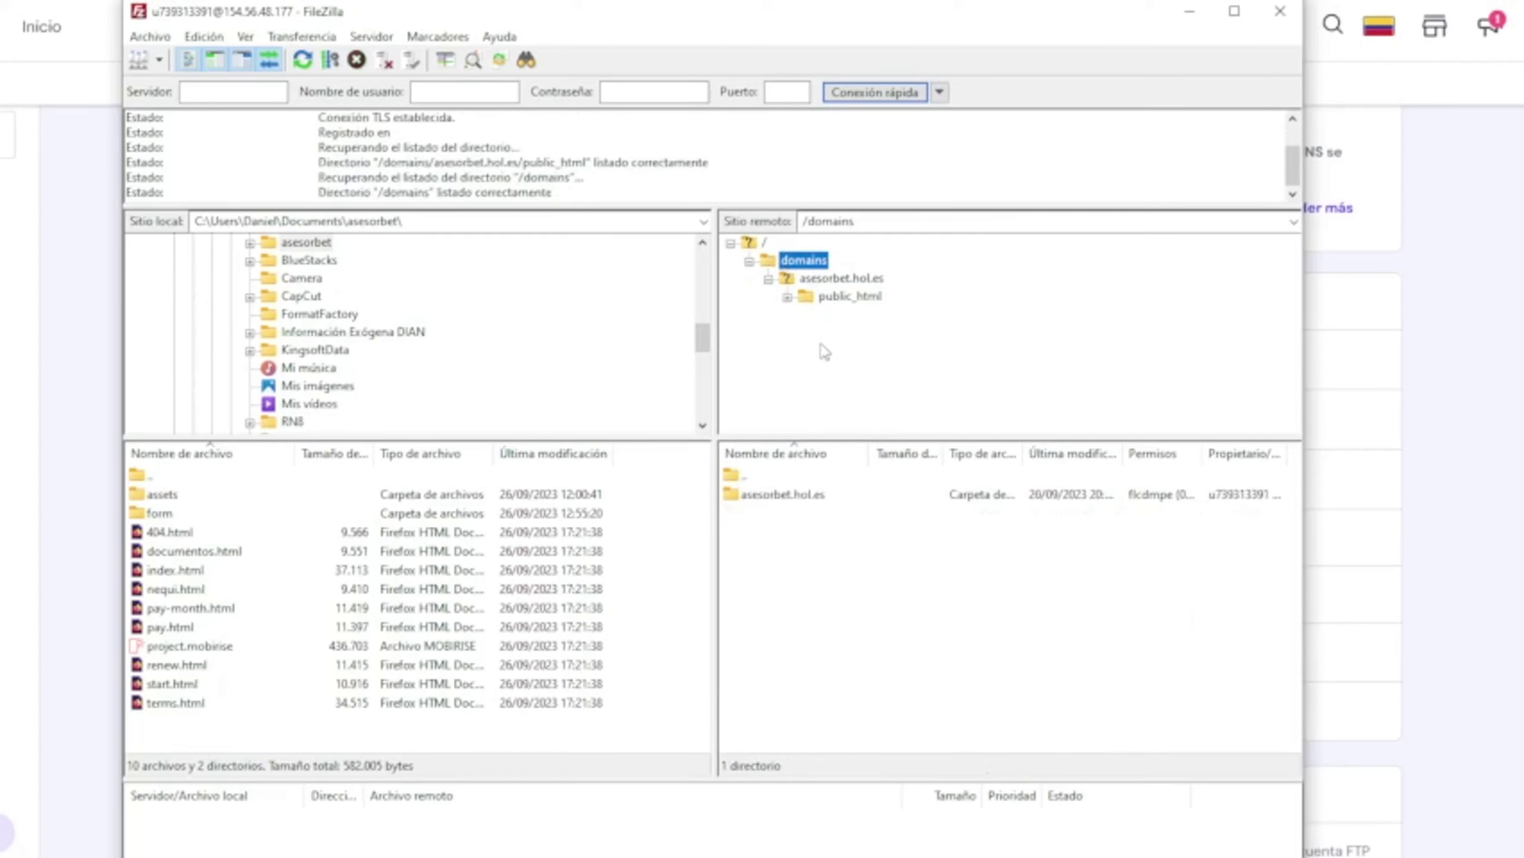
{"action": "left_click", "coordinate": [812, 628]}
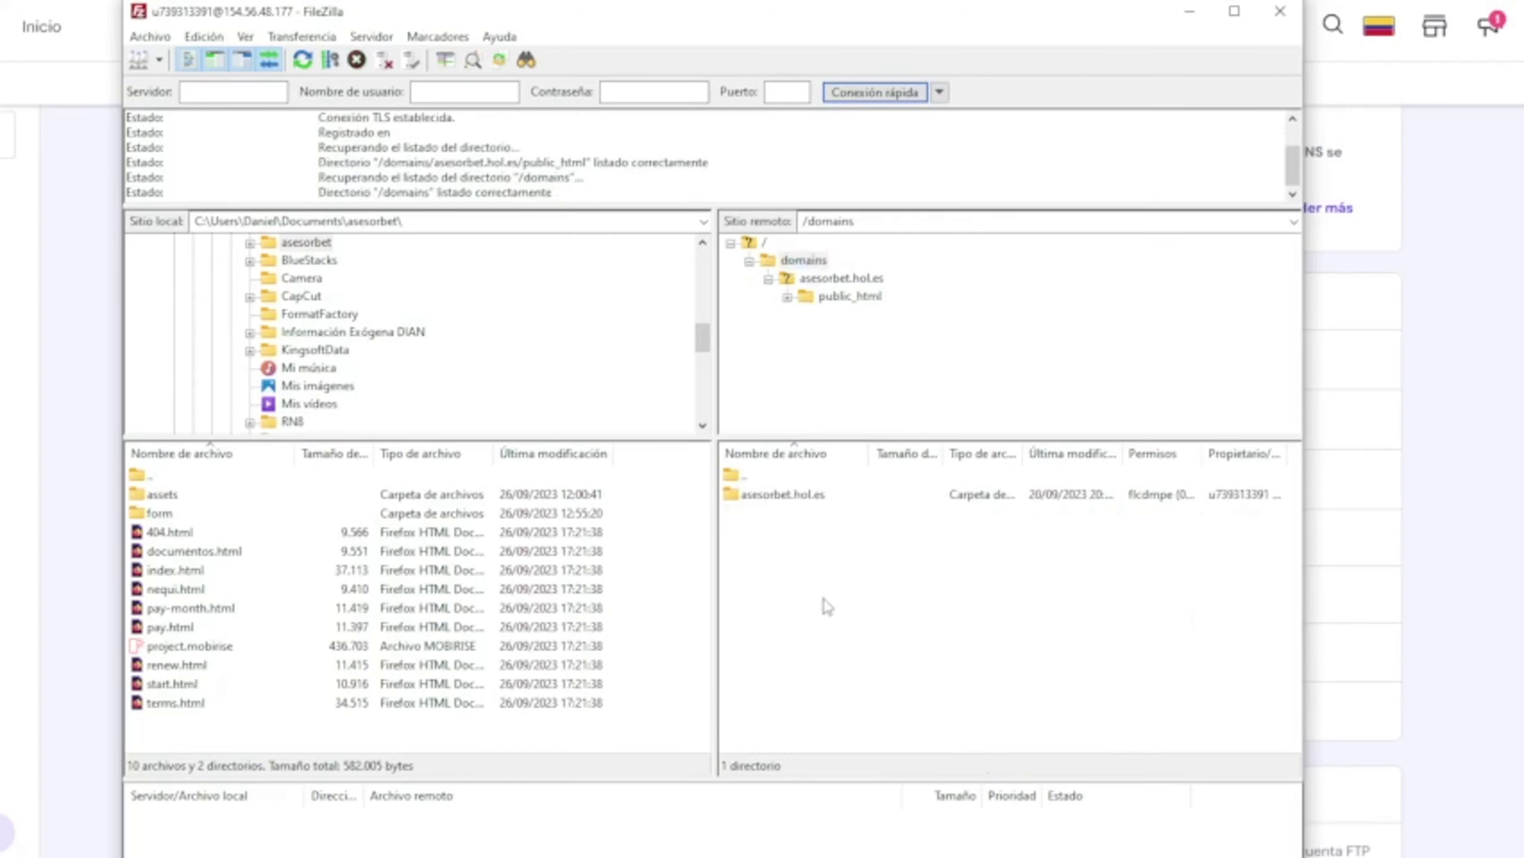
{"action": "double_click", "coordinate": [832, 496]}
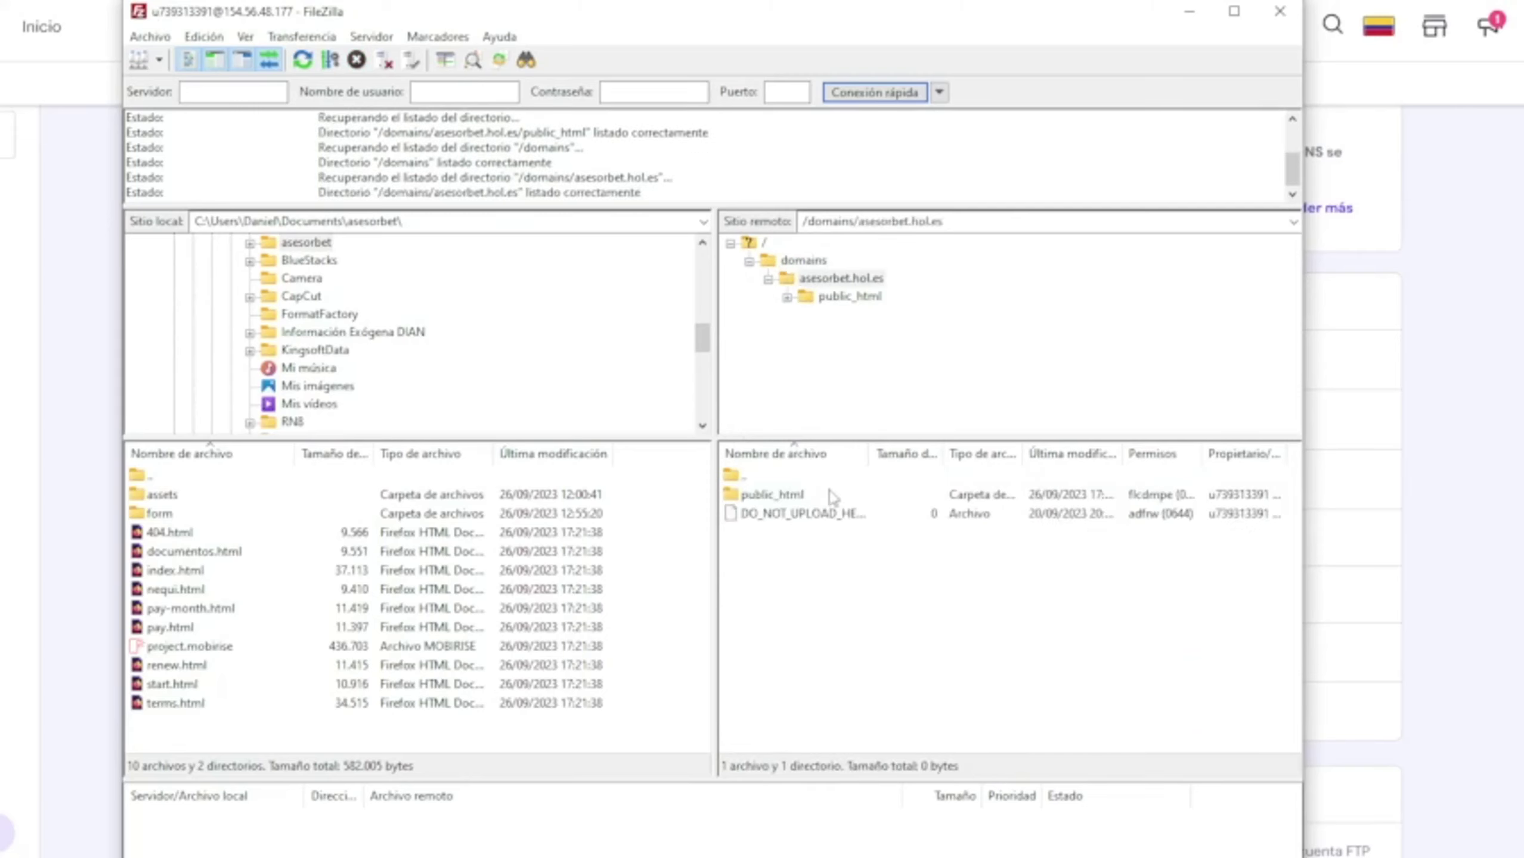
{"action": "left_click", "coordinate": [773, 499]}
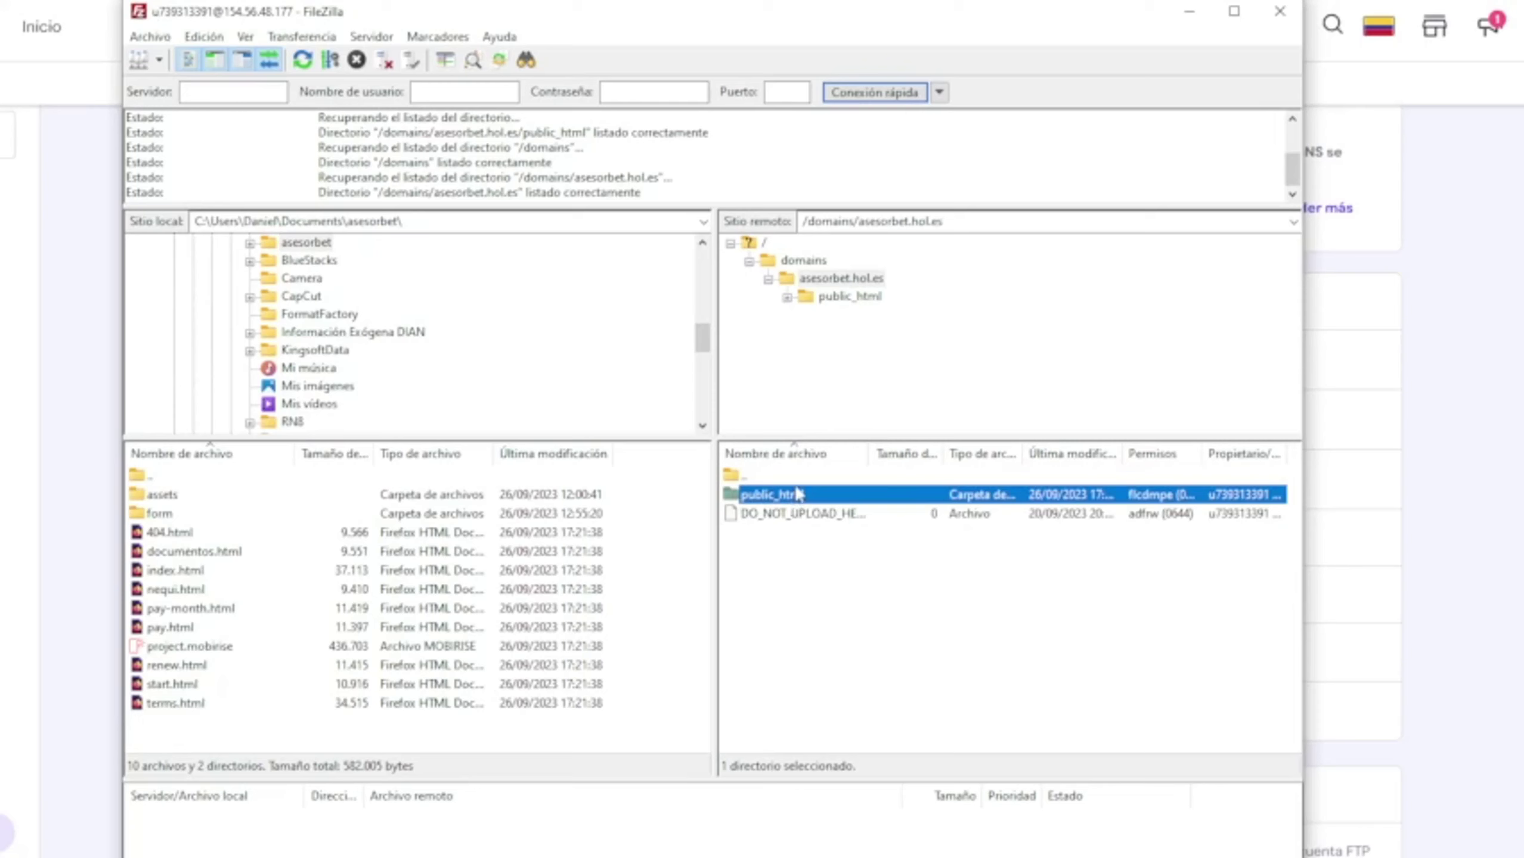
{"action": "double_click", "coordinate": [797, 494]}
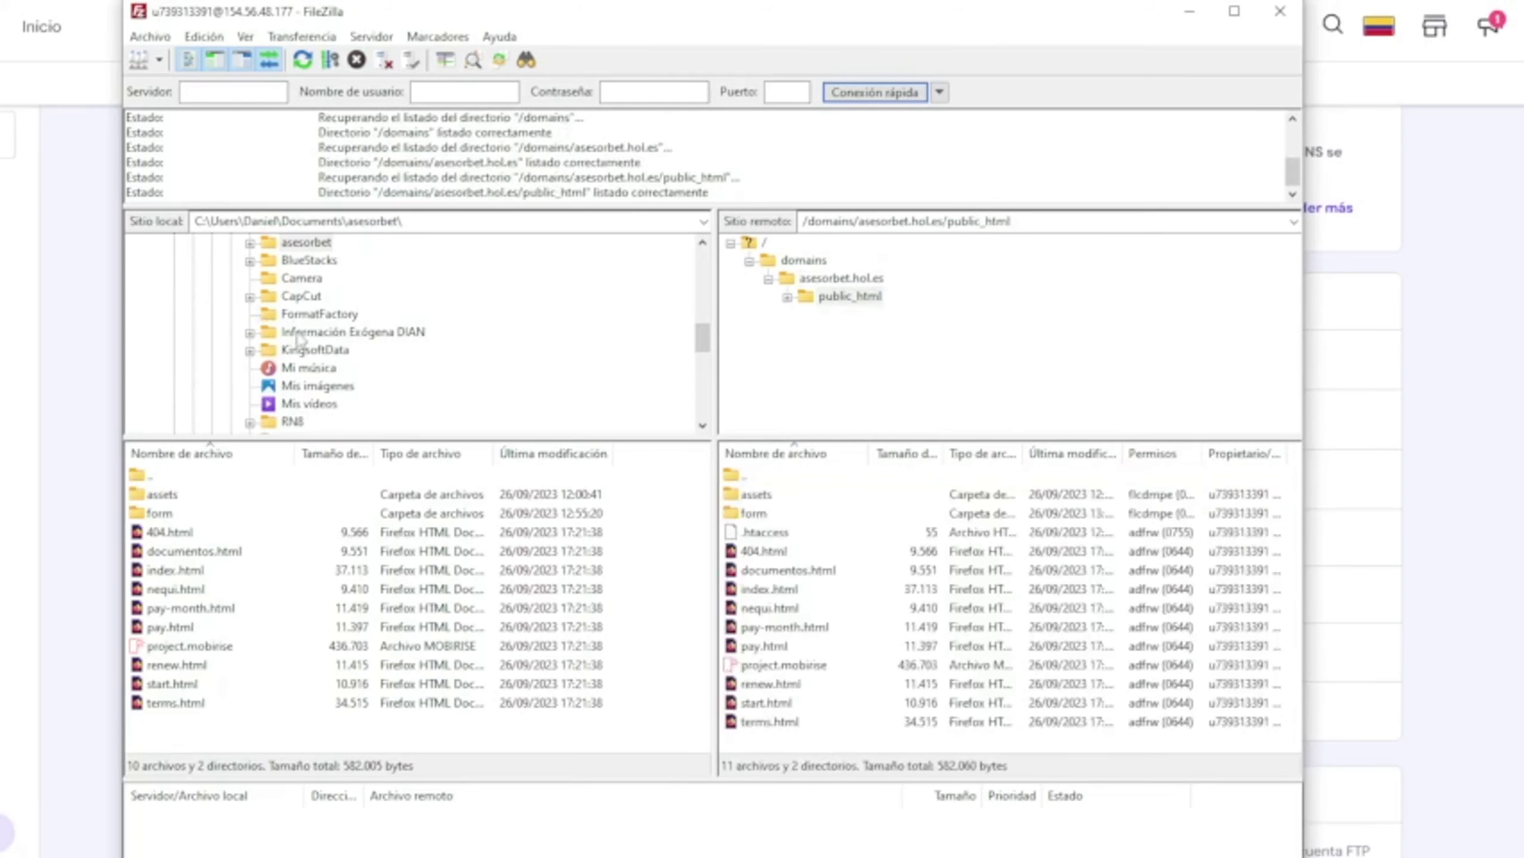
- Upload all files and folders from the local asesorbet folder to public_html, always overwriting files that already exist
{"action": "left_click", "coordinate": [303, 242]}
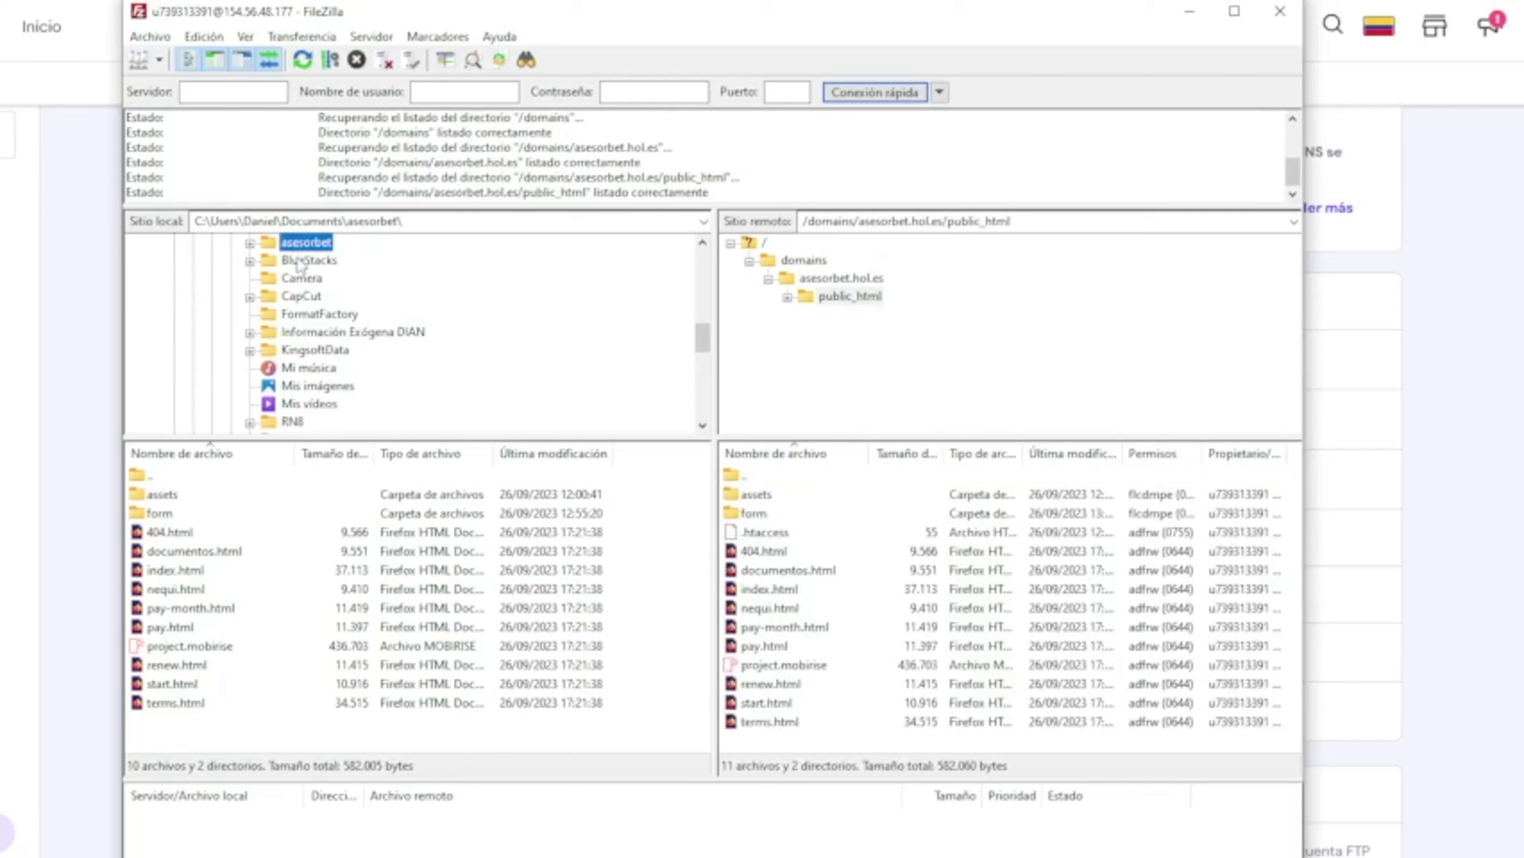
{"action": "left_click", "coordinate": [306, 259]}
{"action": "left_click", "coordinate": [303, 242]}
{"action": "left_click_drag", "start_coordinate": [234, 736], "coordinate": [204, 492]}
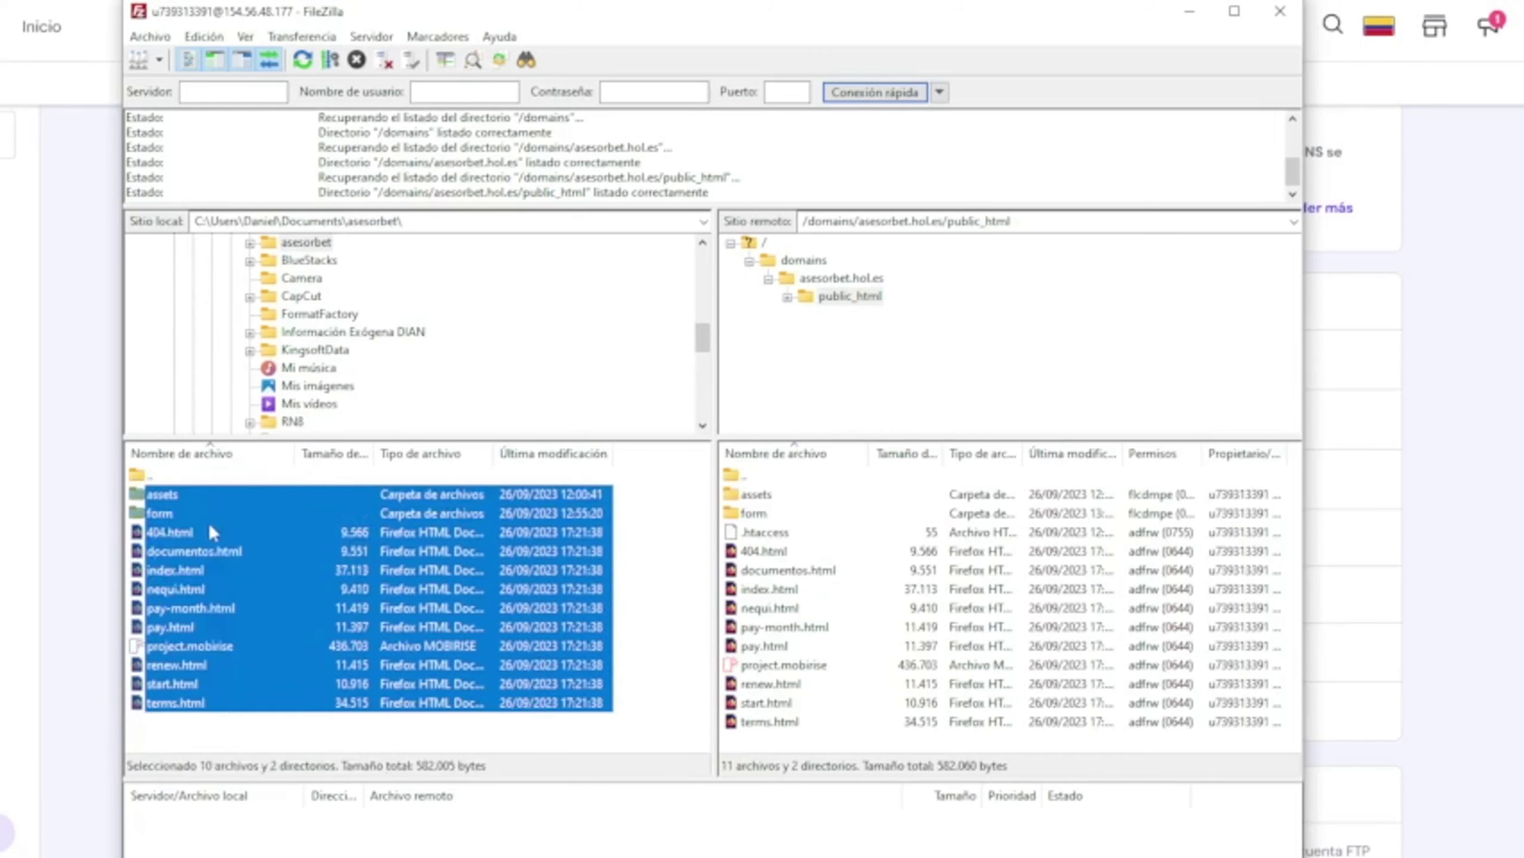
{"action": "right_click", "coordinate": [447, 508]}
{"action": "left_click_drag", "start_coordinate": [315, 518], "coordinate": [293, 579]}
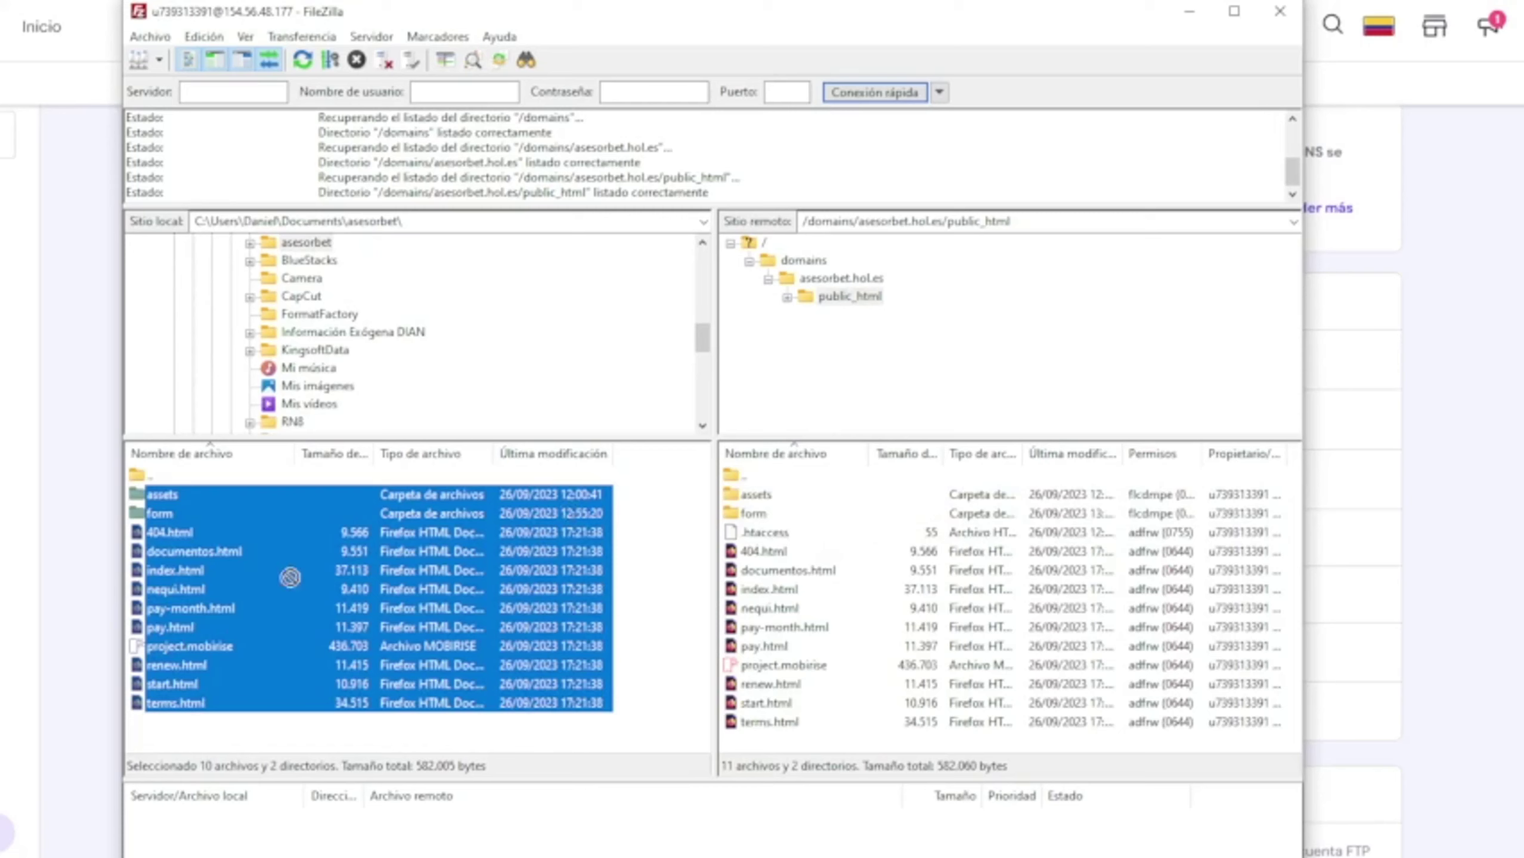
{"action": "right_click", "coordinate": [387, 558]}
{"action": "left_click", "coordinate": [434, 566]}
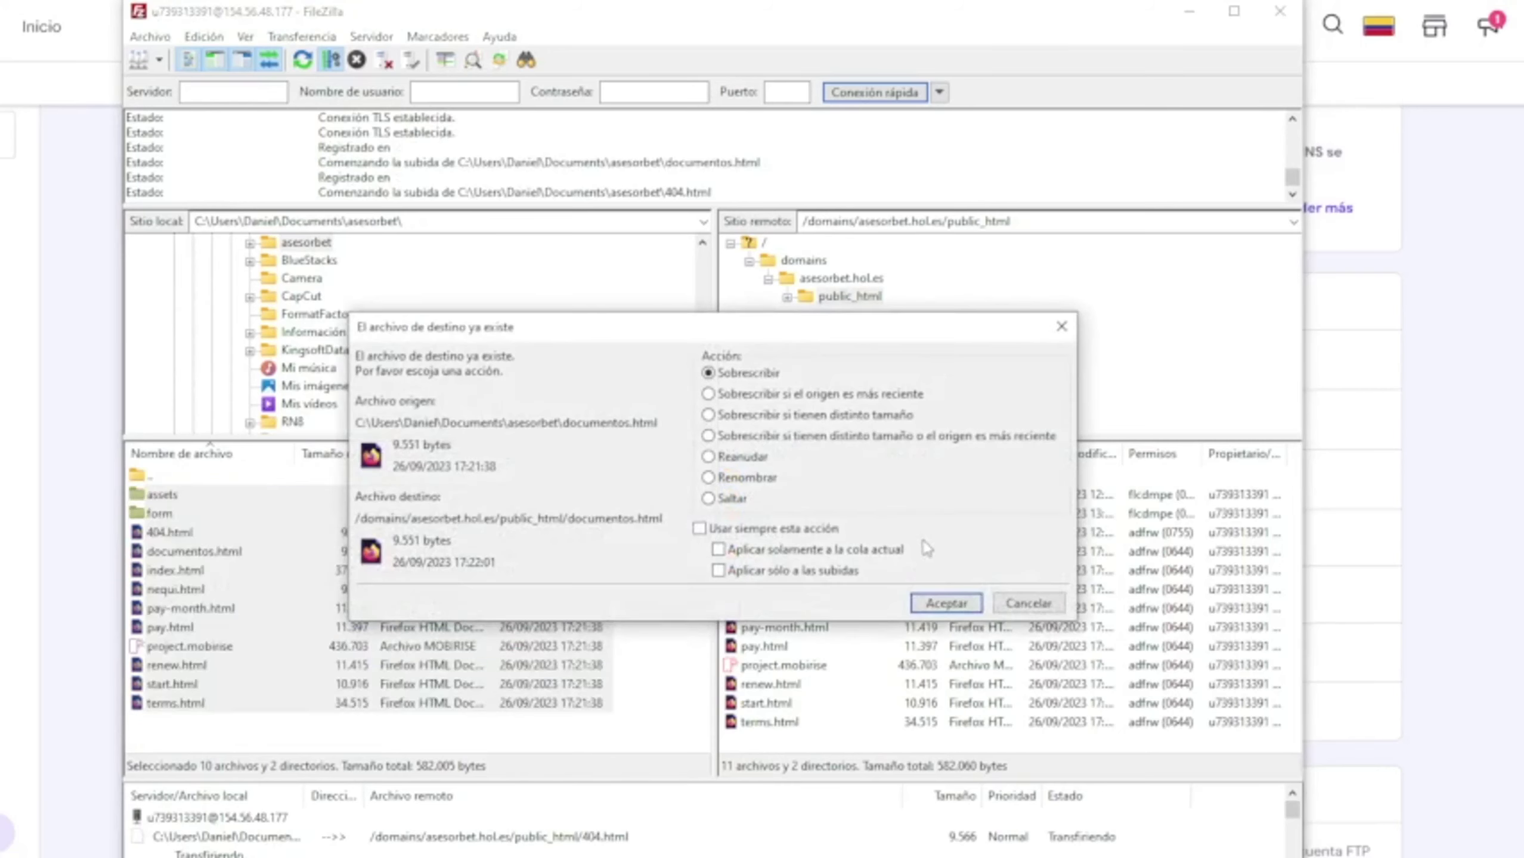
{"action": "left_click", "coordinate": [752, 529]}
{"action": "left_click", "coordinate": [947, 604]}
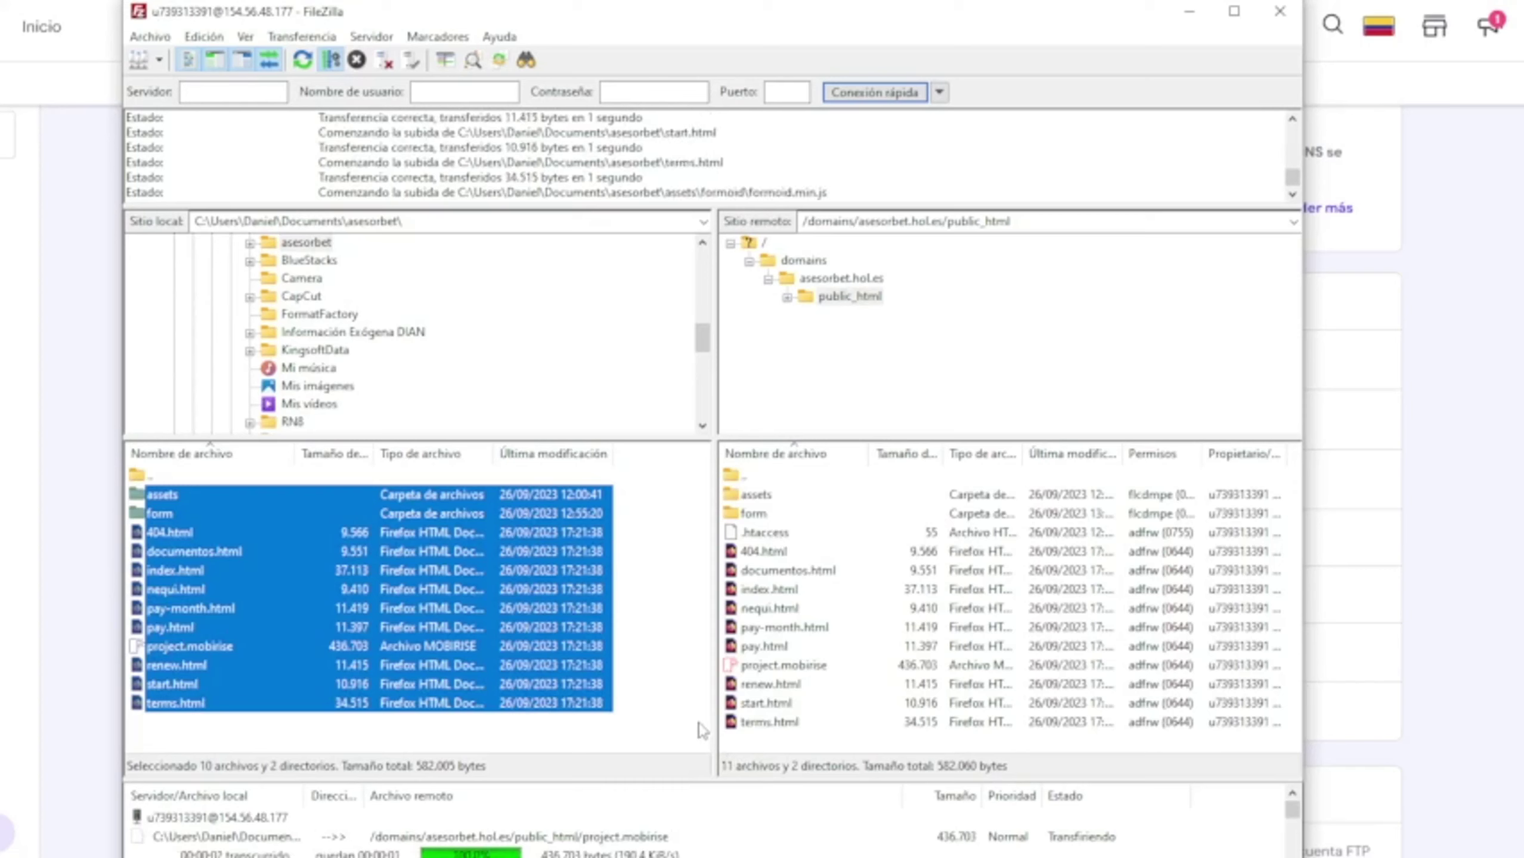
{"action": "right_click", "coordinate": [475, 544]}
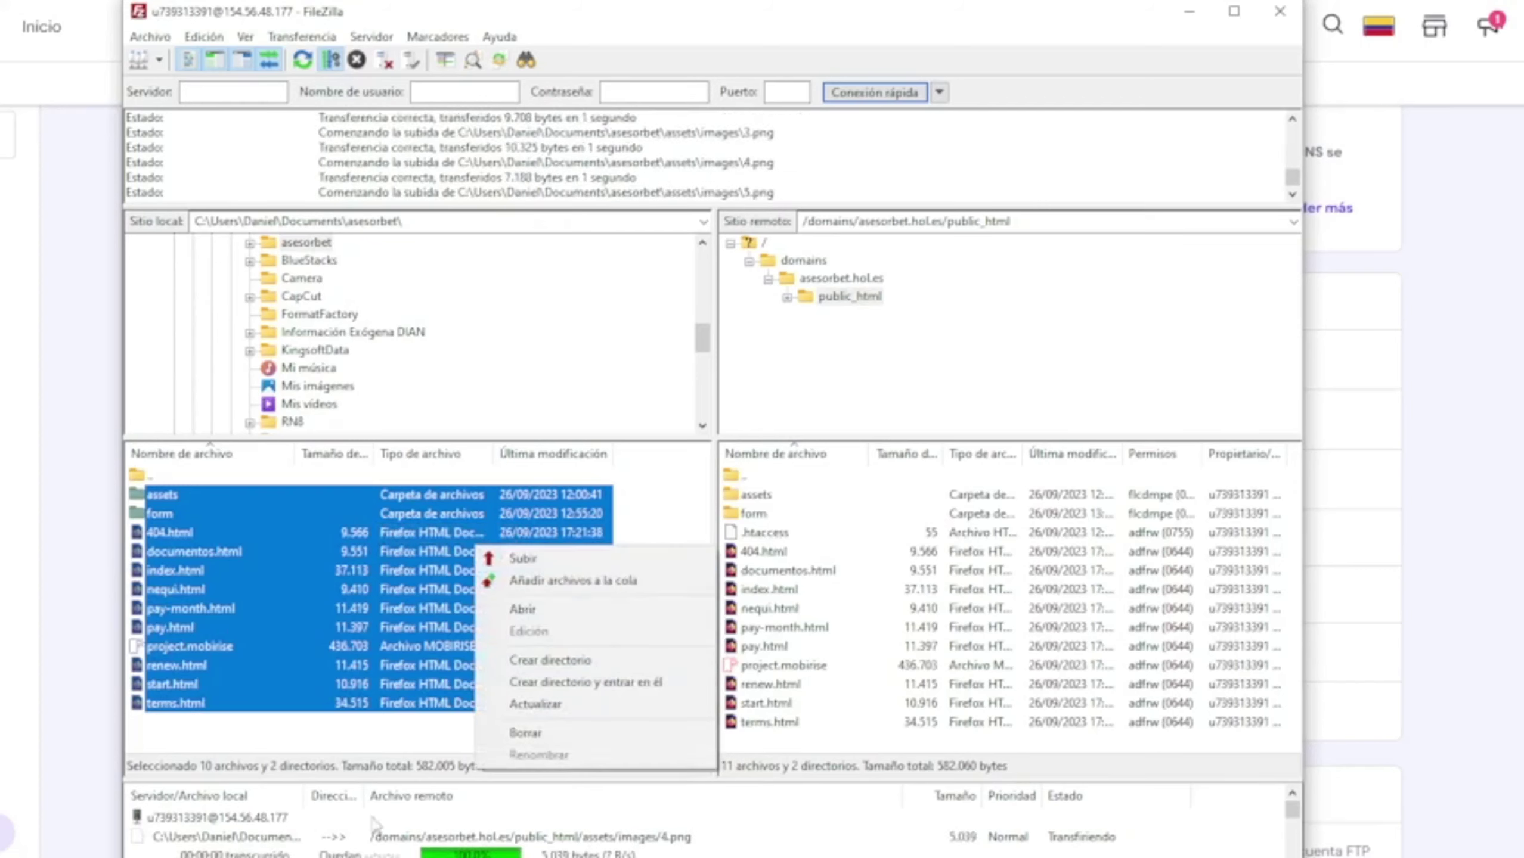
{"action": "right_click", "coordinate": [328, 836]}
{"action": "left_click", "coordinate": [421, 710]}
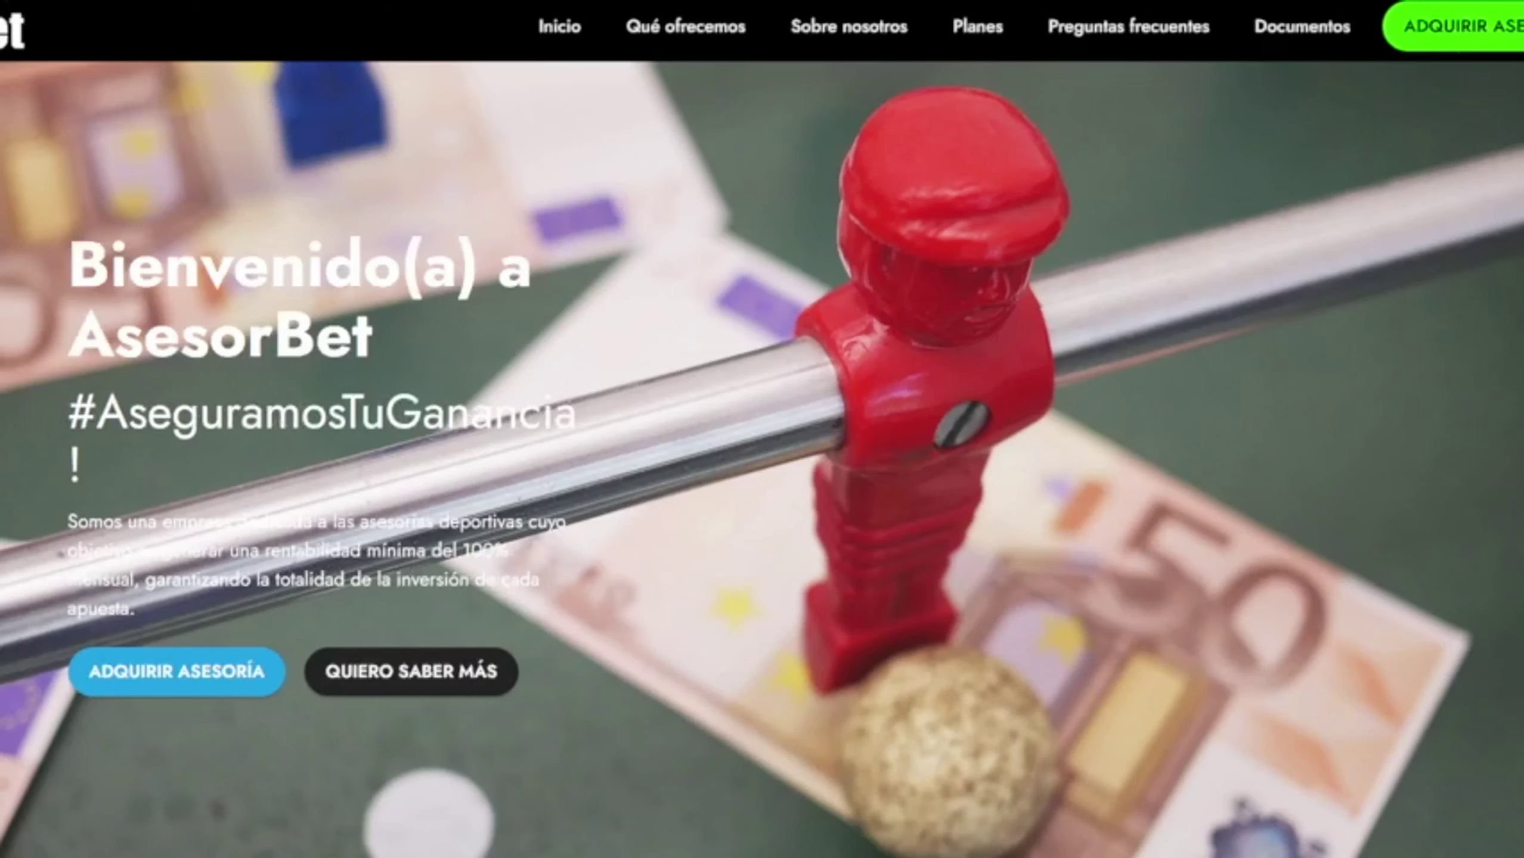
- Look through the AsesorBet home page in the browser to check the website's content
{"action": "scroll", "coordinate": [528, 157], "scroll_direction": "down", "scroll_amount": 15}
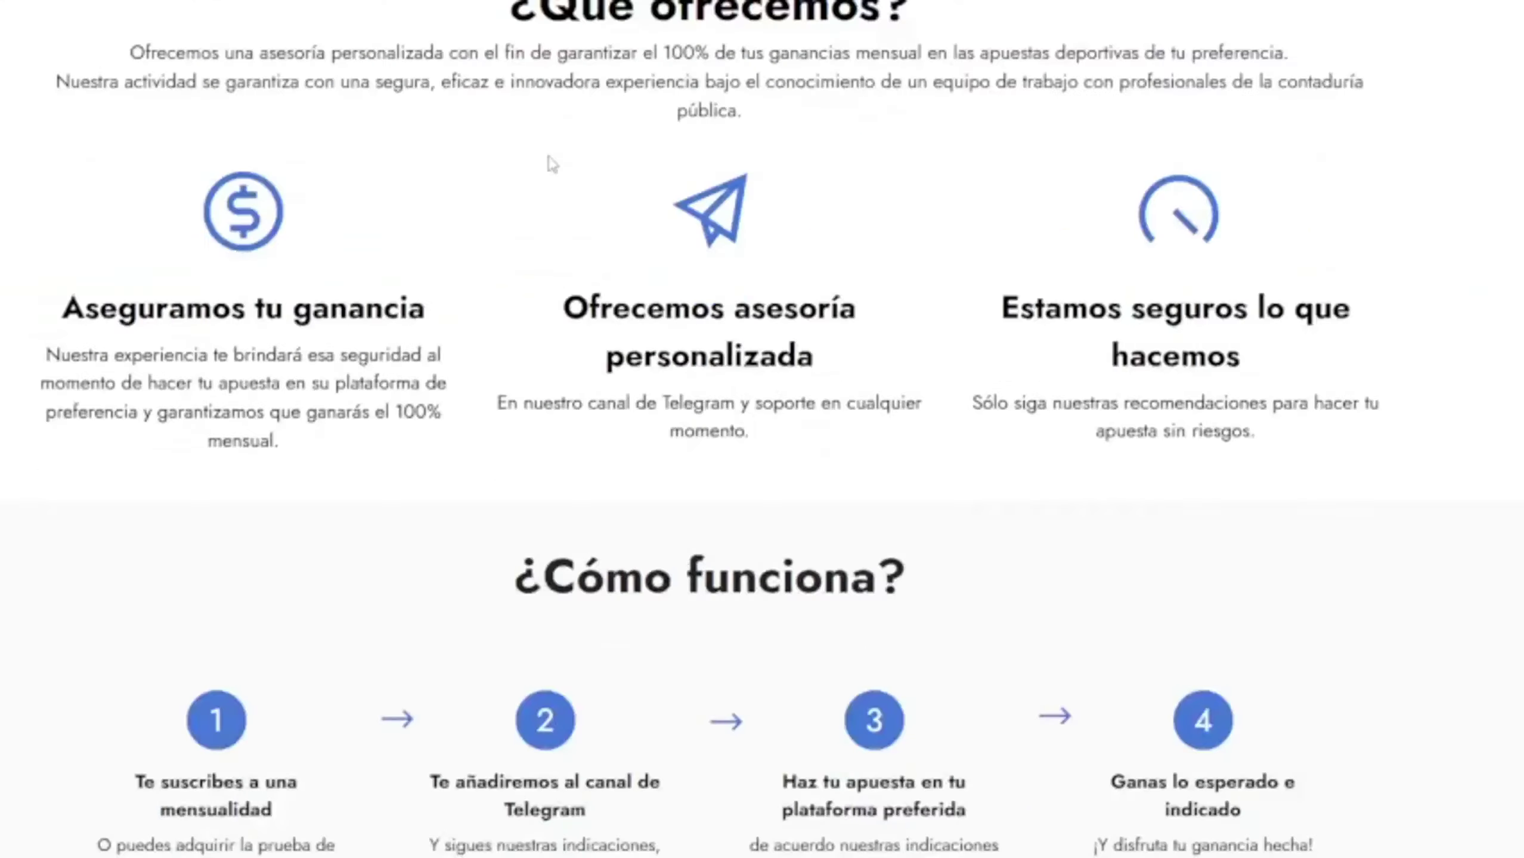
{"action": "scroll", "coordinate": [536, 203], "scroll_direction": "up", "scroll_amount": 15}
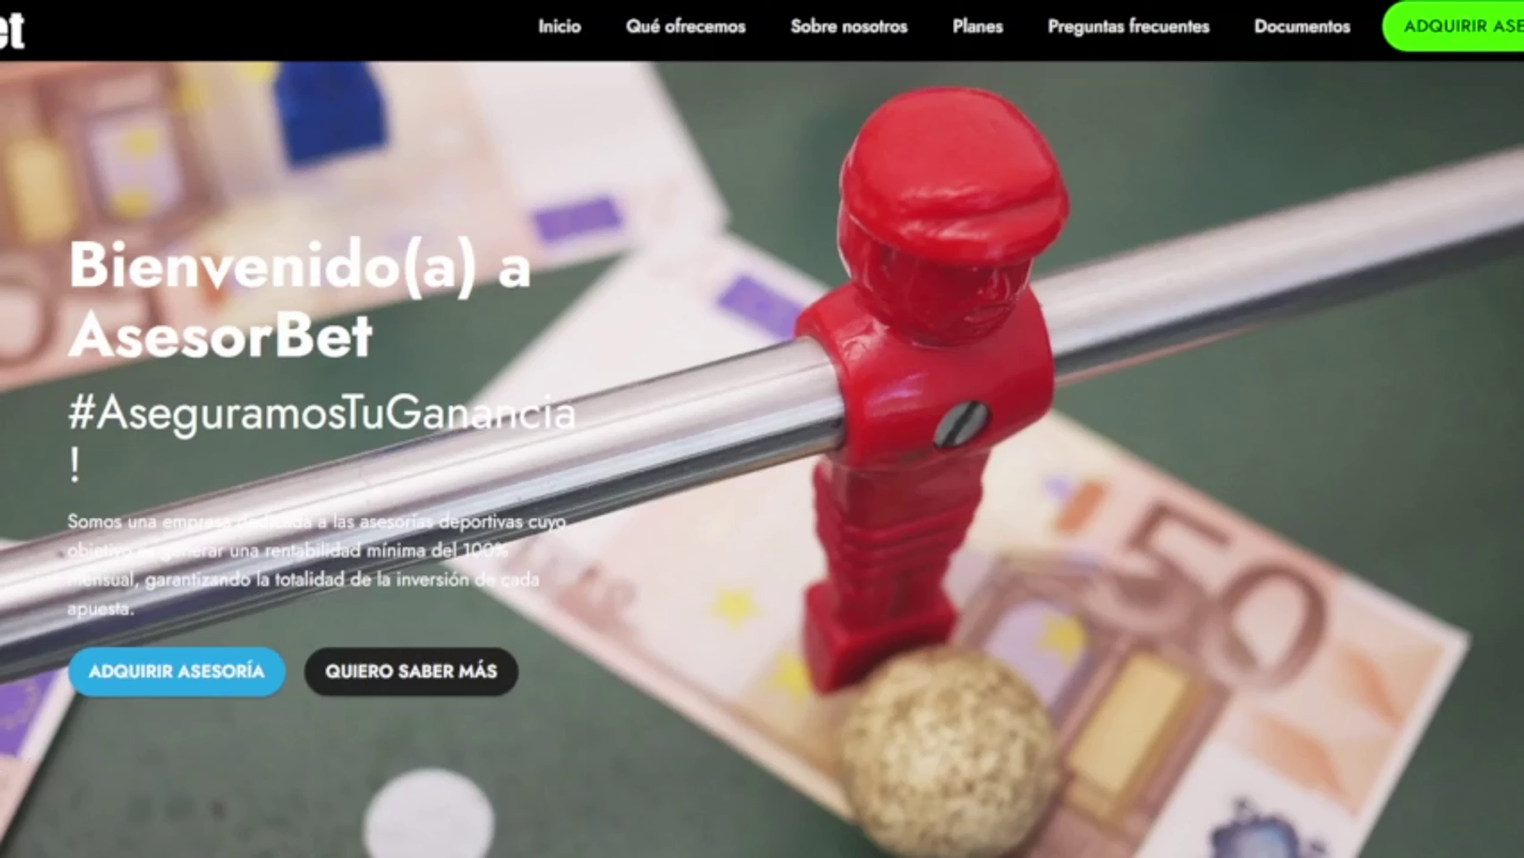
{"action": "left_click", "coordinate": [9, 851]}
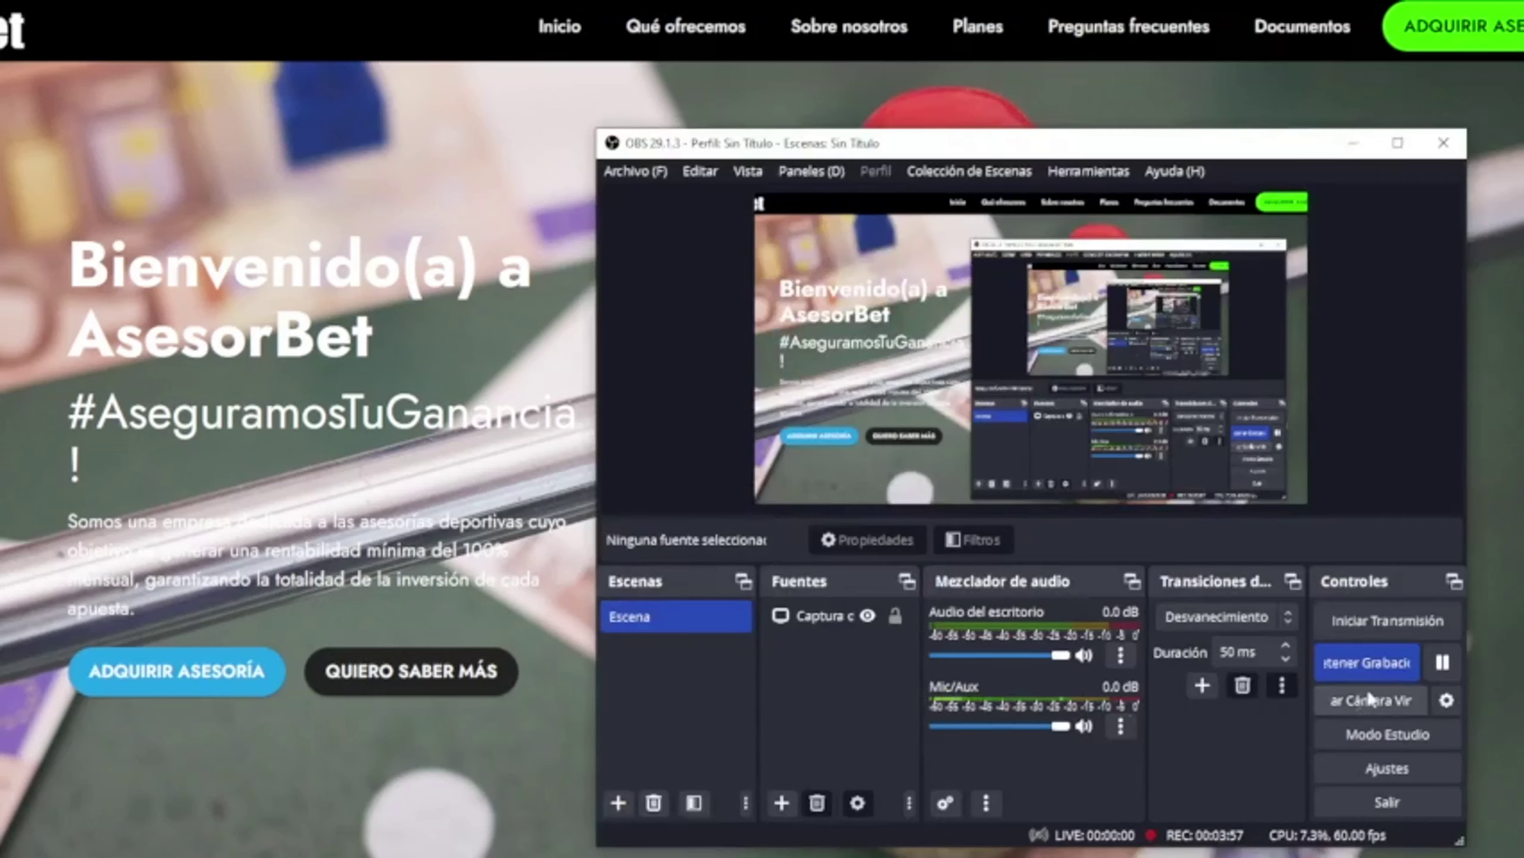